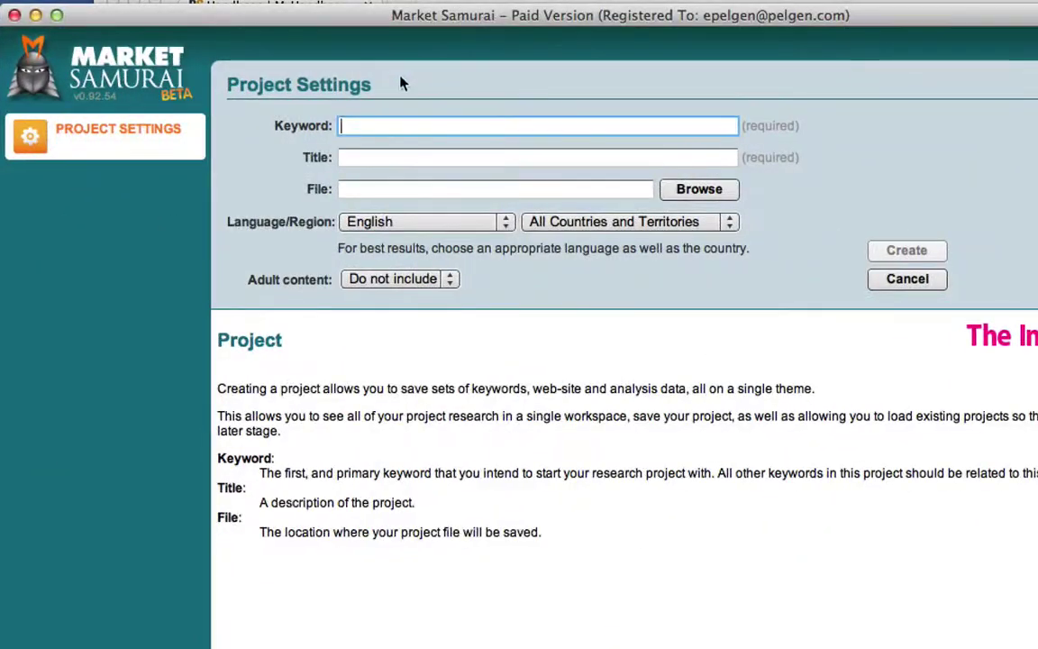
Step: Create a new project with keyword myhandbags, targeted at Australia
click(385, 128)
text(myhna)
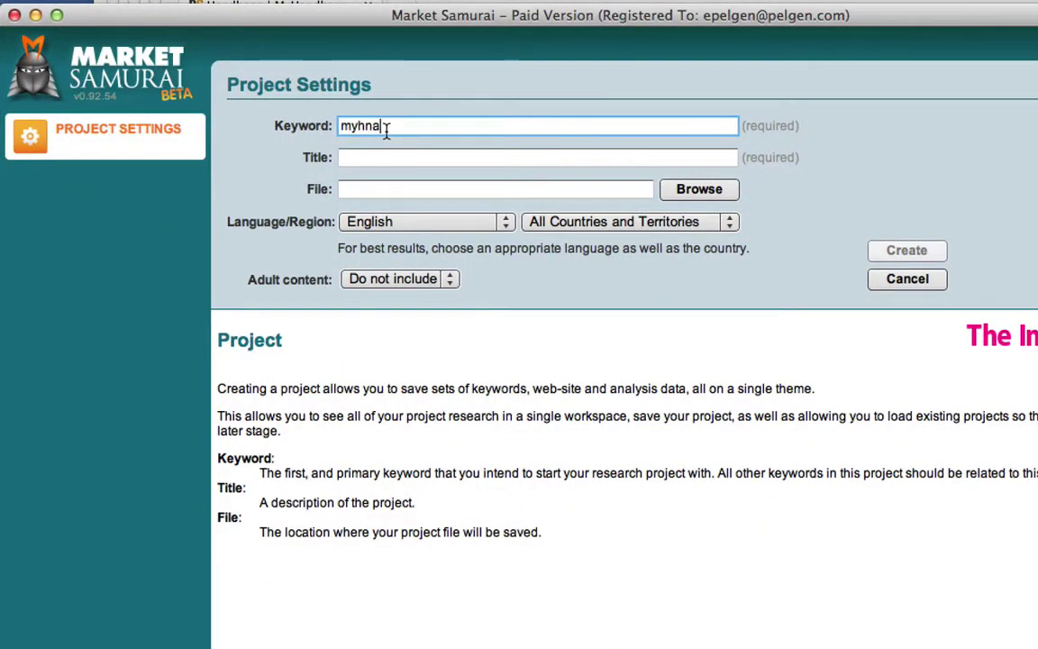
key(BackSpace)
key(BackSpace)
key(BackSpace)
key(BackSpace)
key(BackSpace)
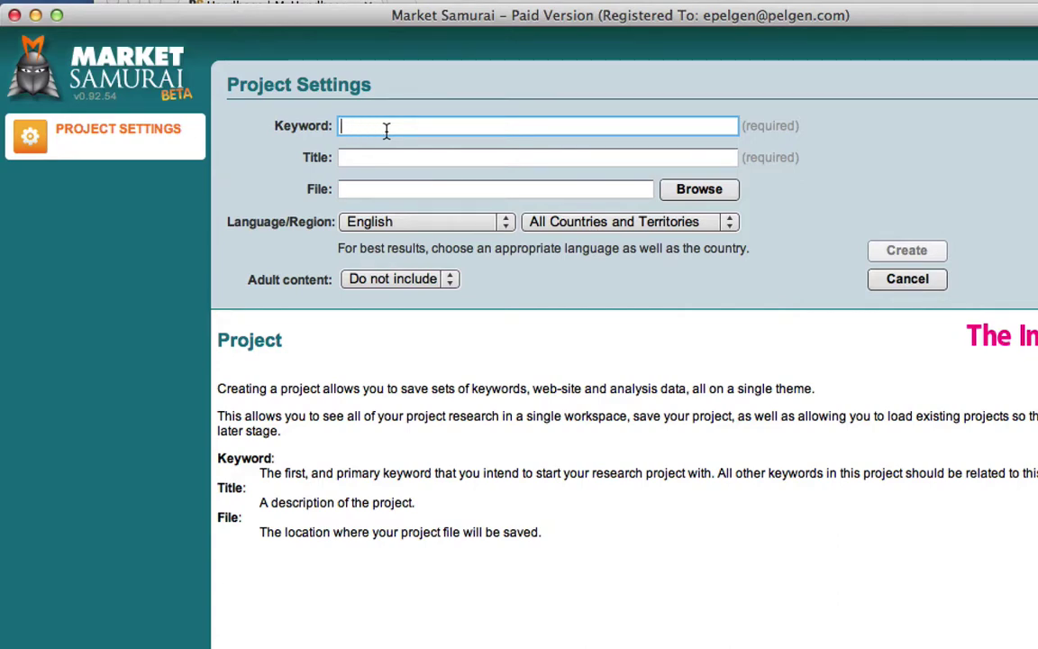
text(myhandbags)
key(Tab)
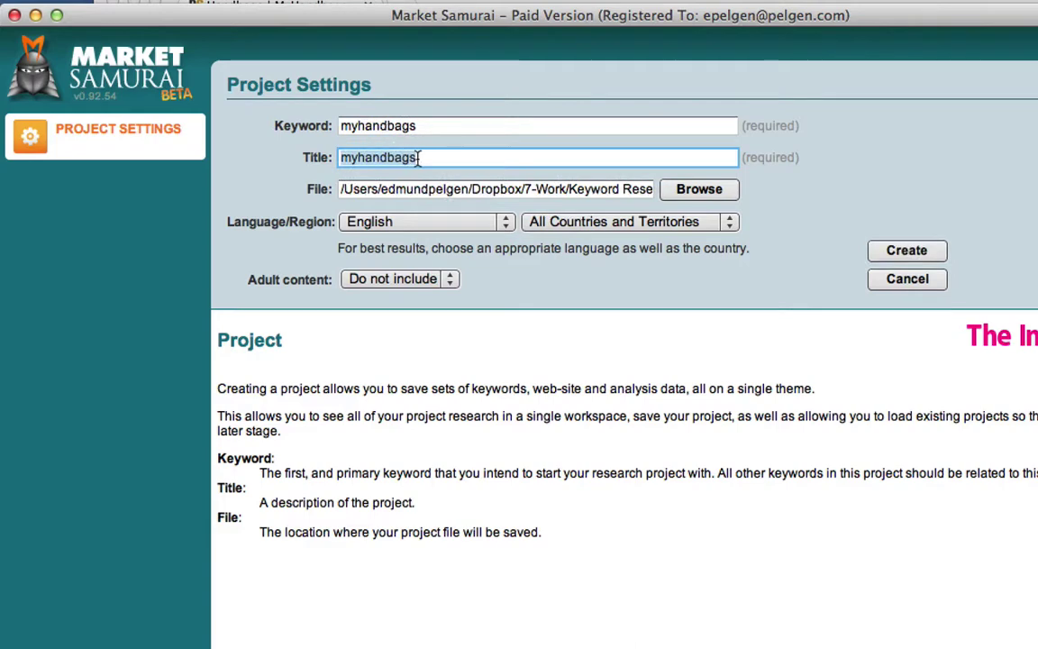
click(577, 220)
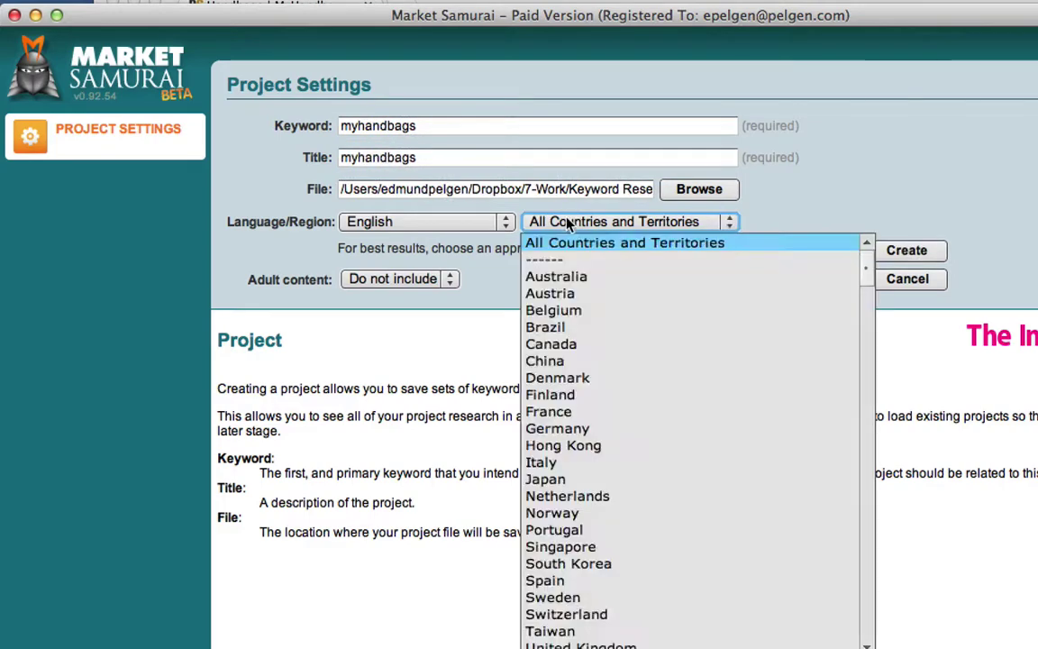
click(556, 275)
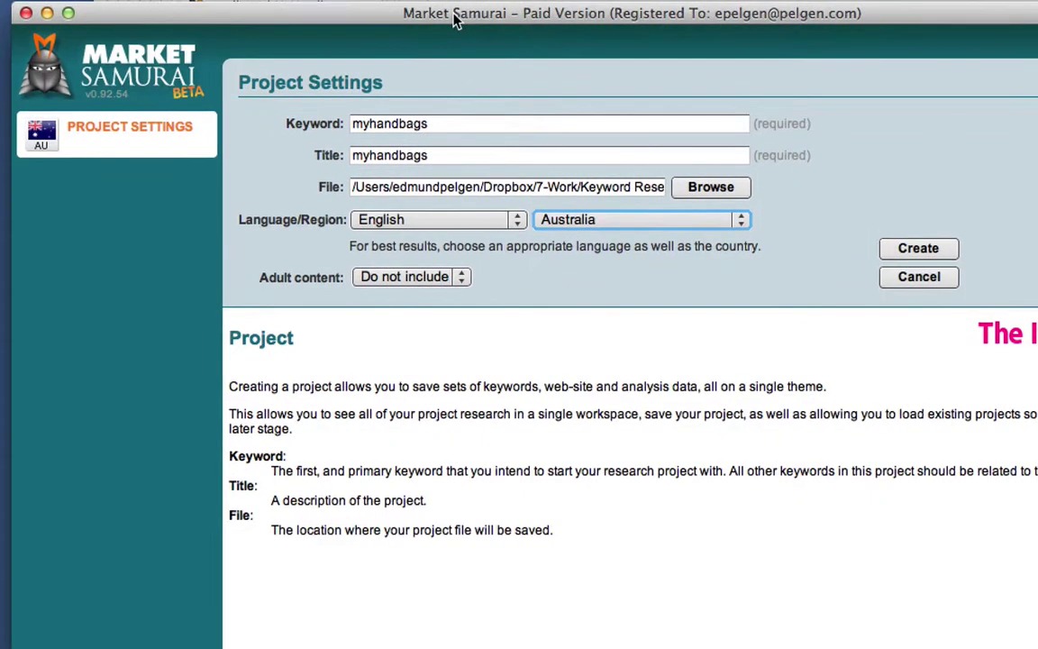
click(918, 248)
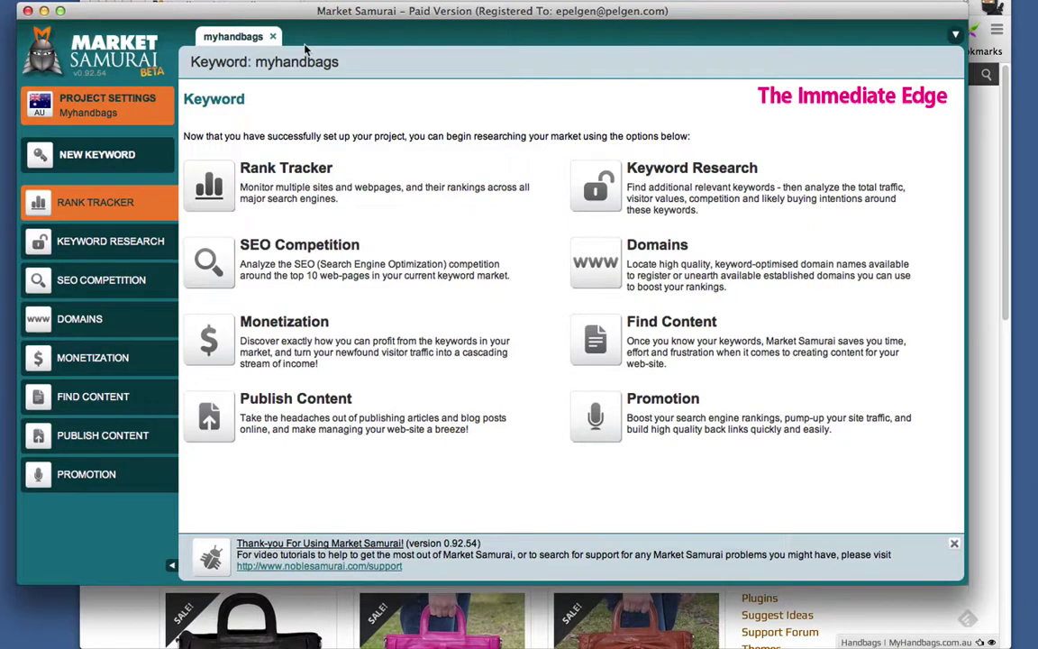
Step: Add handbags as a new keyword in the project
click(101, 155)
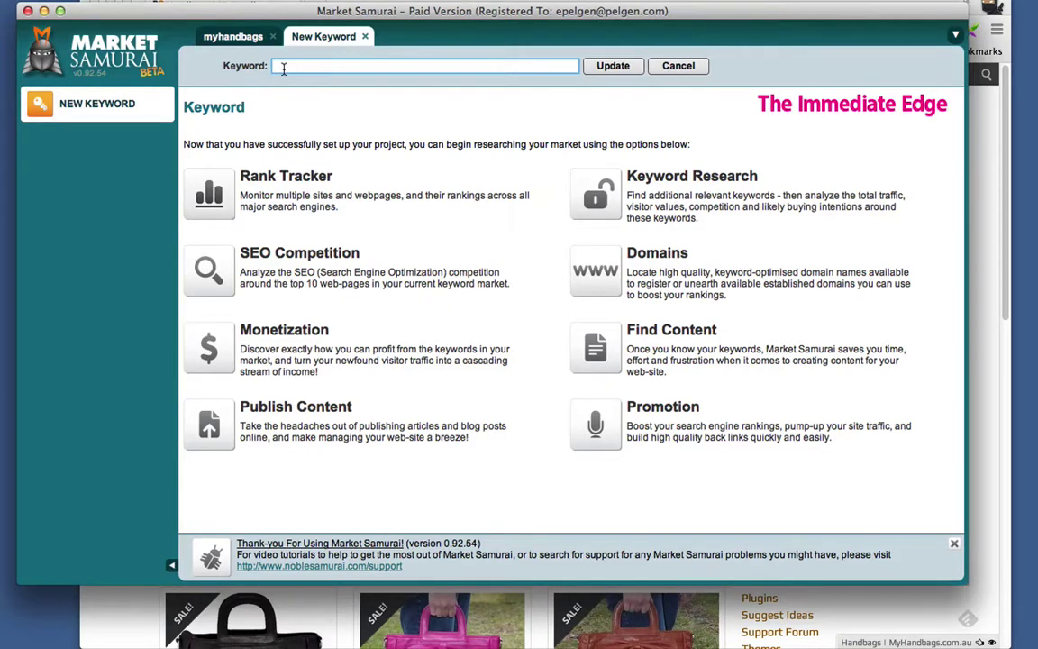
text(handbags)
click(598, 66)
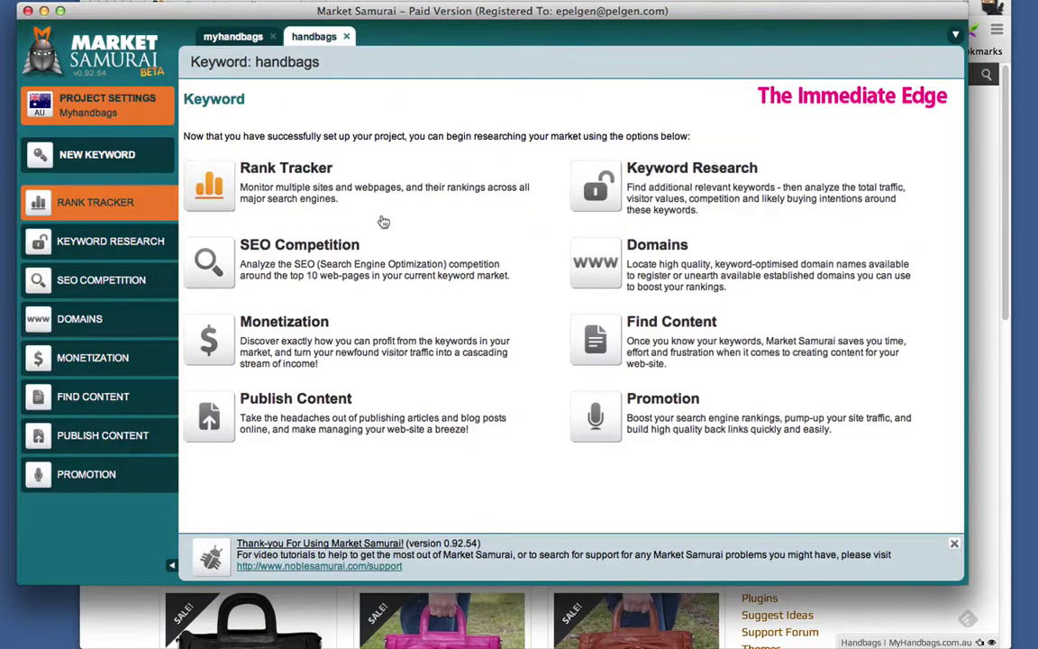
Step: Generate 801 related keyword ideas for handbags in Keyword Research and scroll through them
click(659, 175)
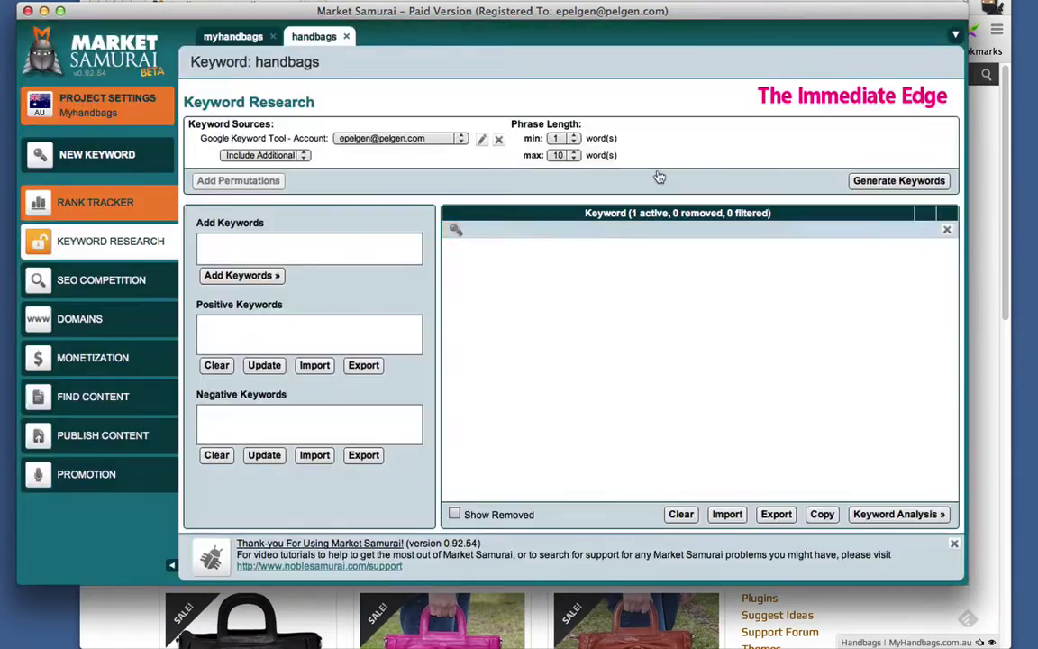
click(902, 184)
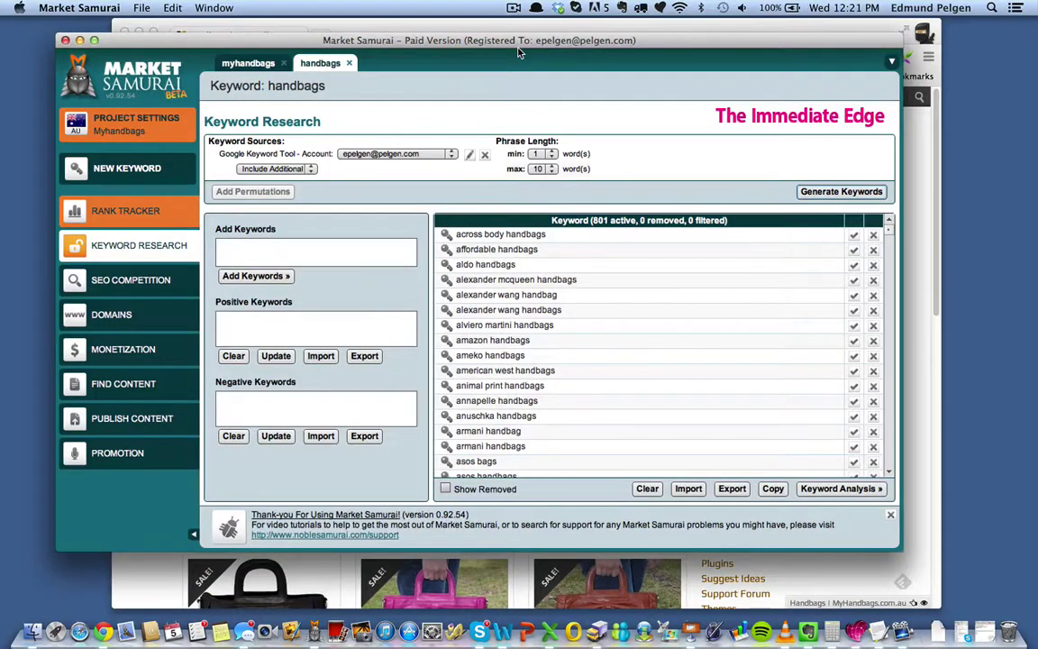
drag(518, 51, 515, 49)
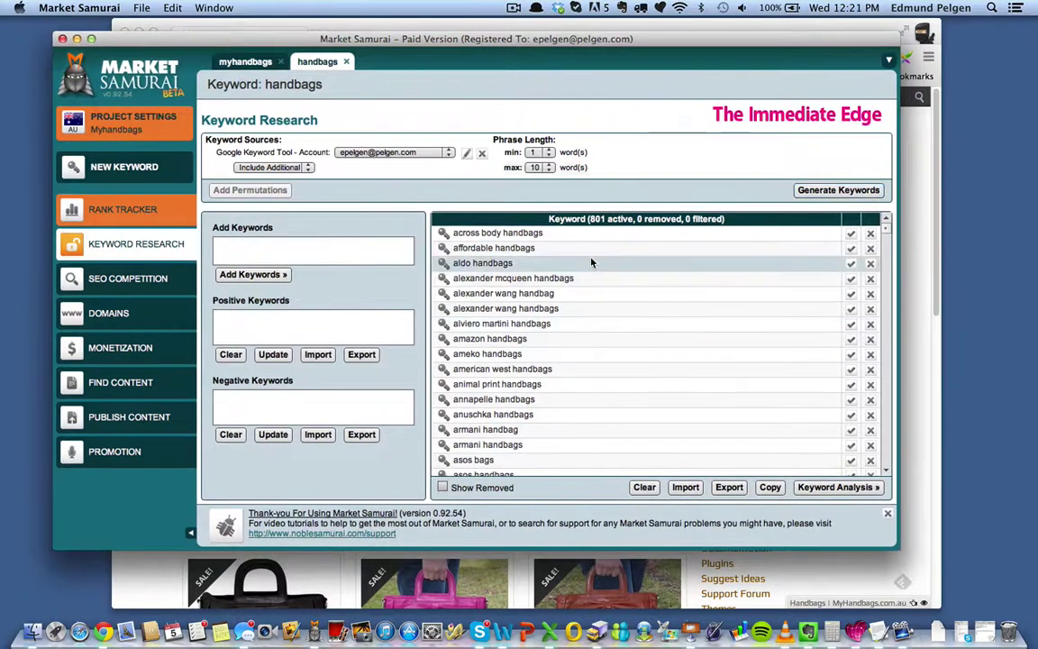
scroll(592, 261, down, 2)
scroll(592, 262, down, 4)
scroll(592, 261, up, 6)
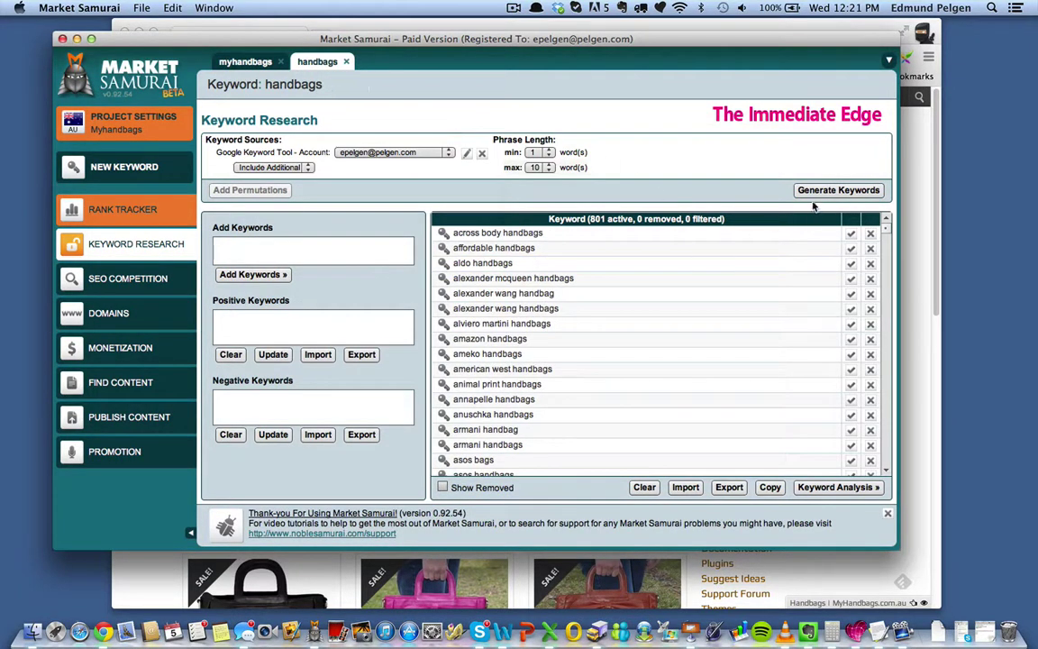
Step: Send the handbags ideas to Keyword Analysis and sort them by searches, highest first
click(827, 487)
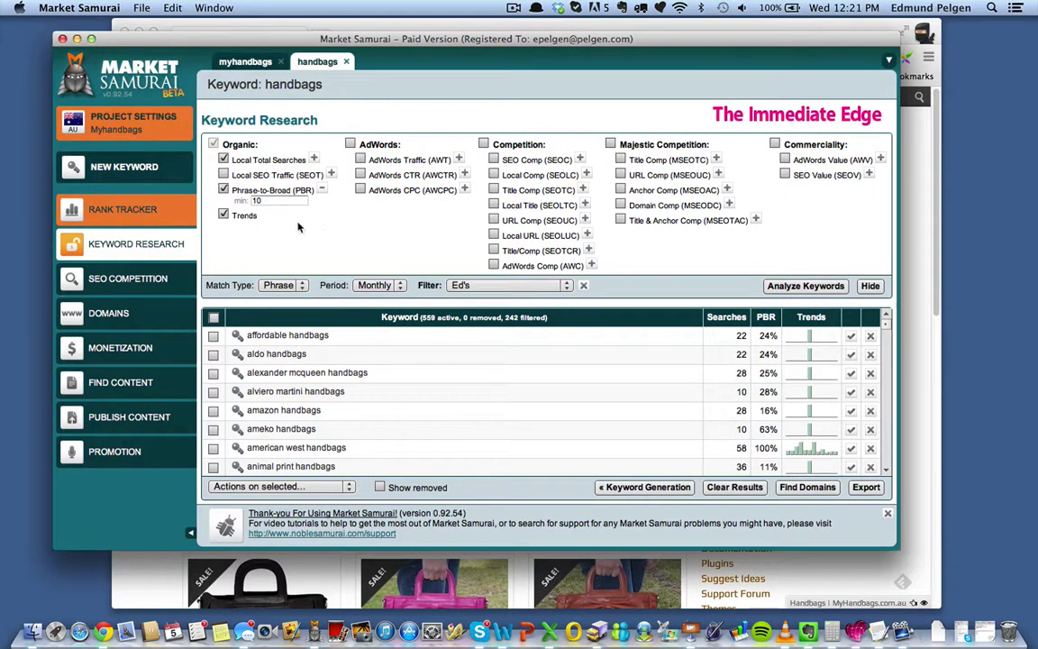
click(719, 317)
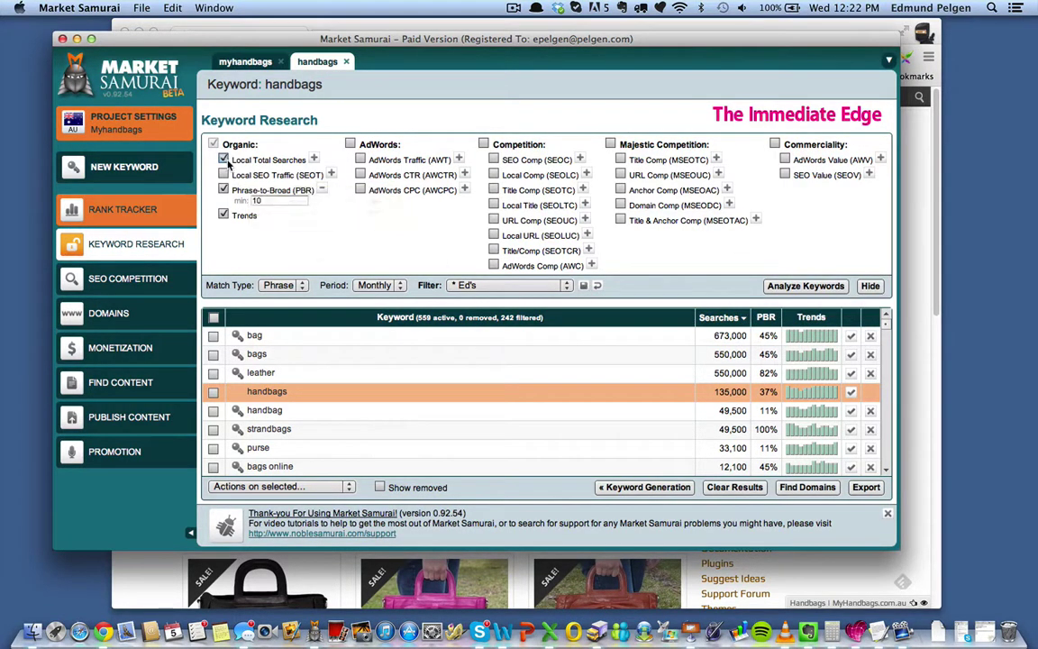
Step: Reveal the minimum total searches limit and scroll through the ranked handbags keywords
click(313, 160)
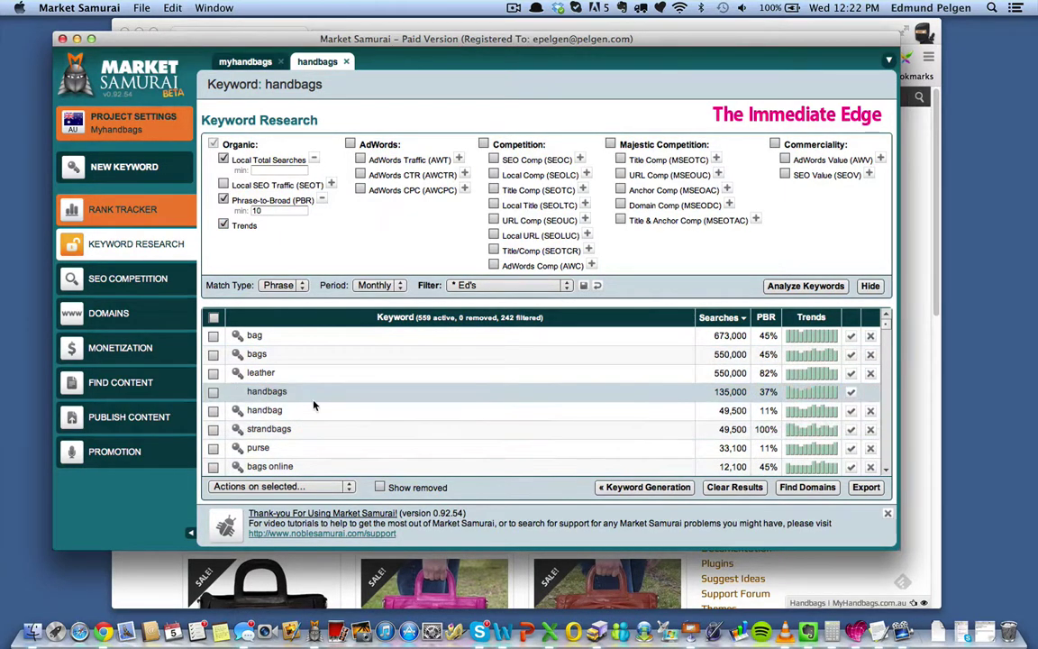
scroll(313, 406, down, 1)
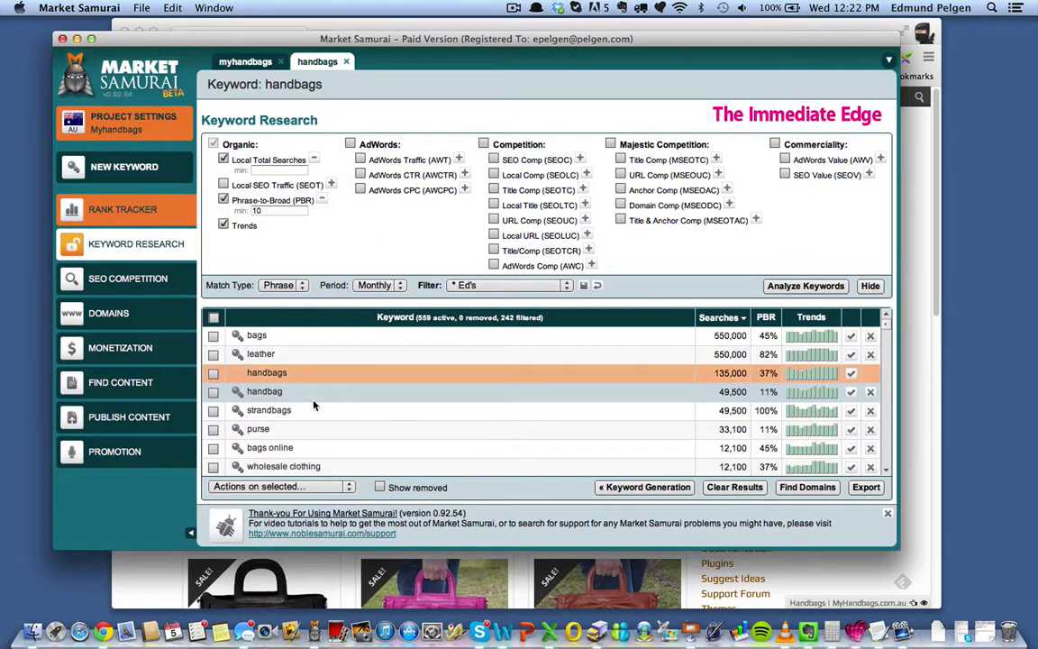
scroll(313, 406, down, 1)
scroll(311, 404, down, 1)
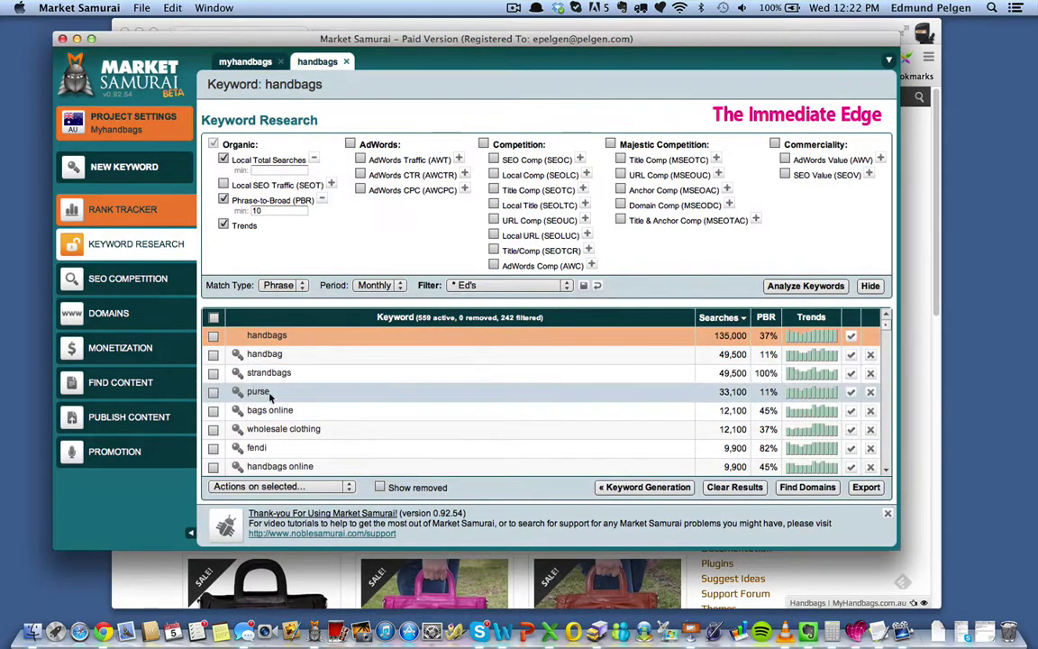
scroll(330, 402, down, 2)
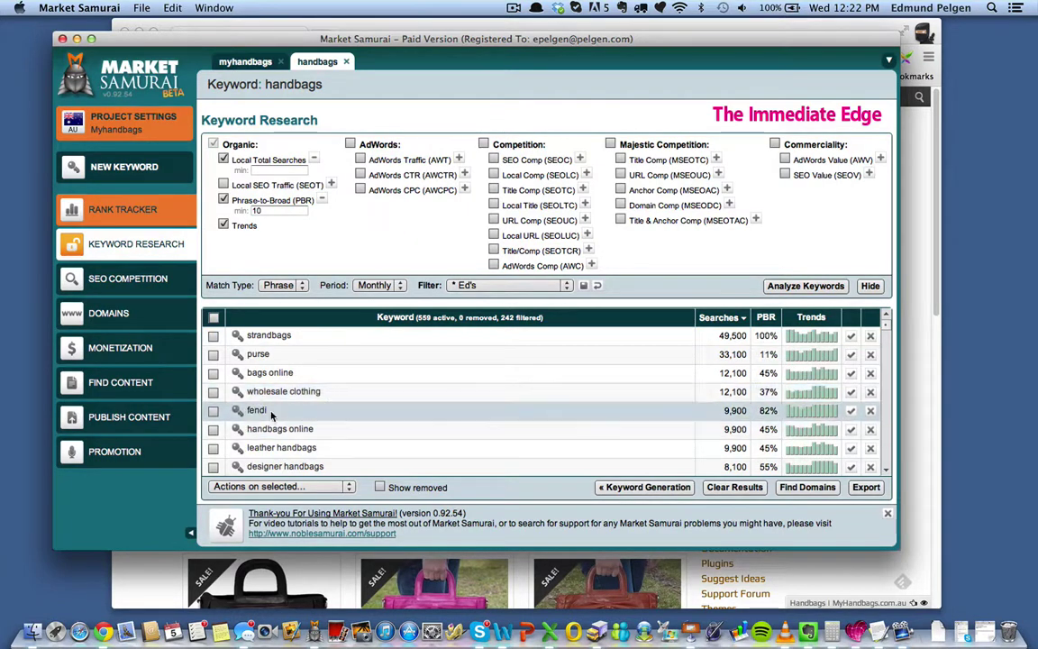
scroll(247, 442, down, 2)
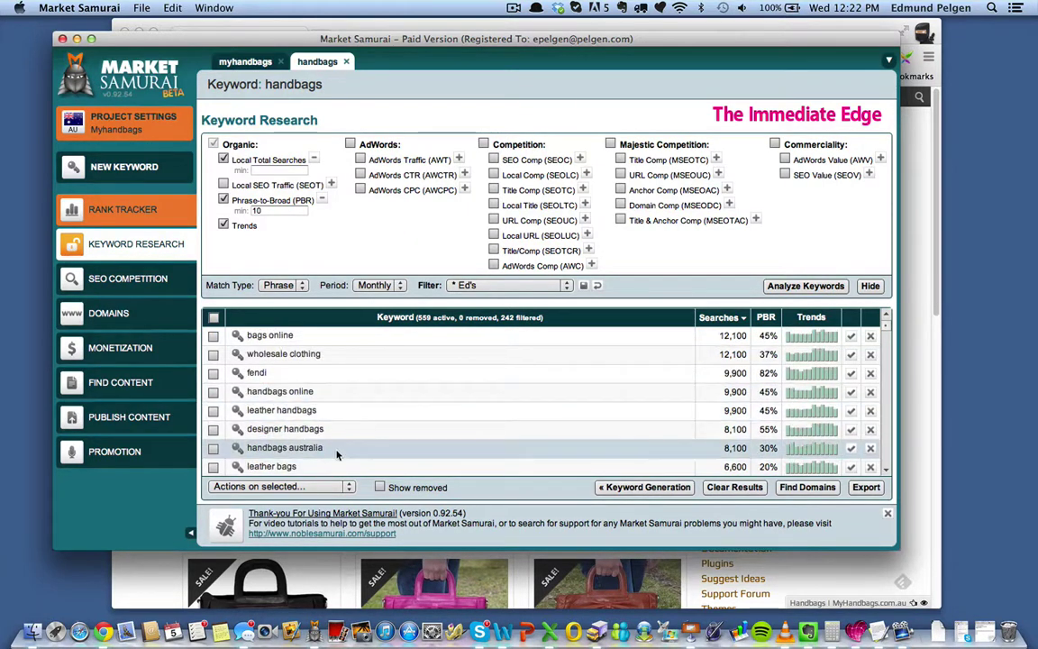
scroll(336, 455, up, 7)
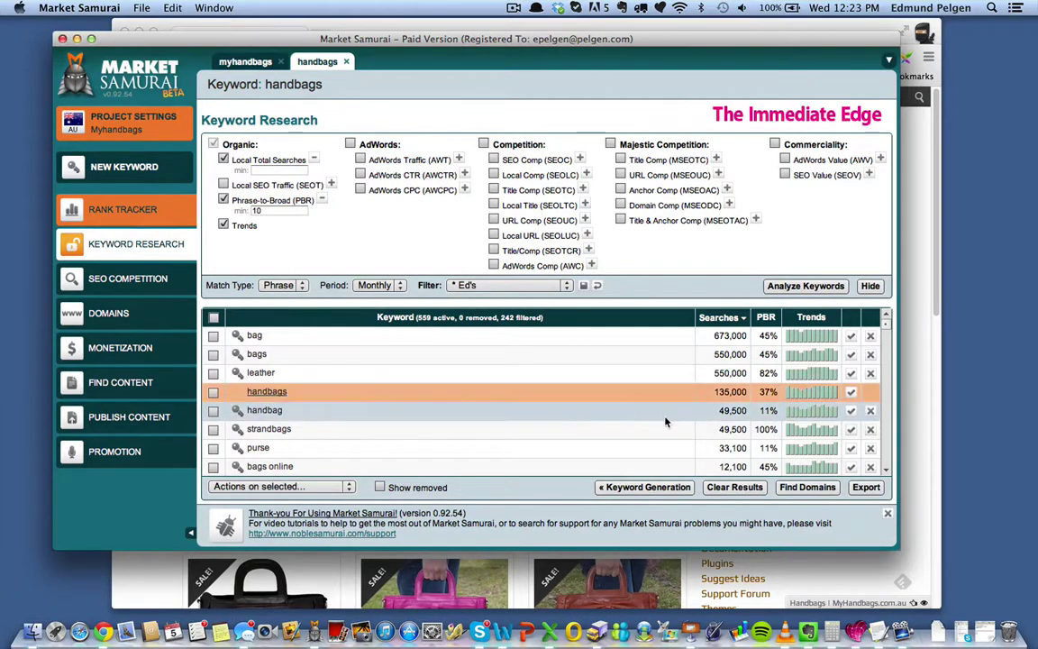
click(851, 395)
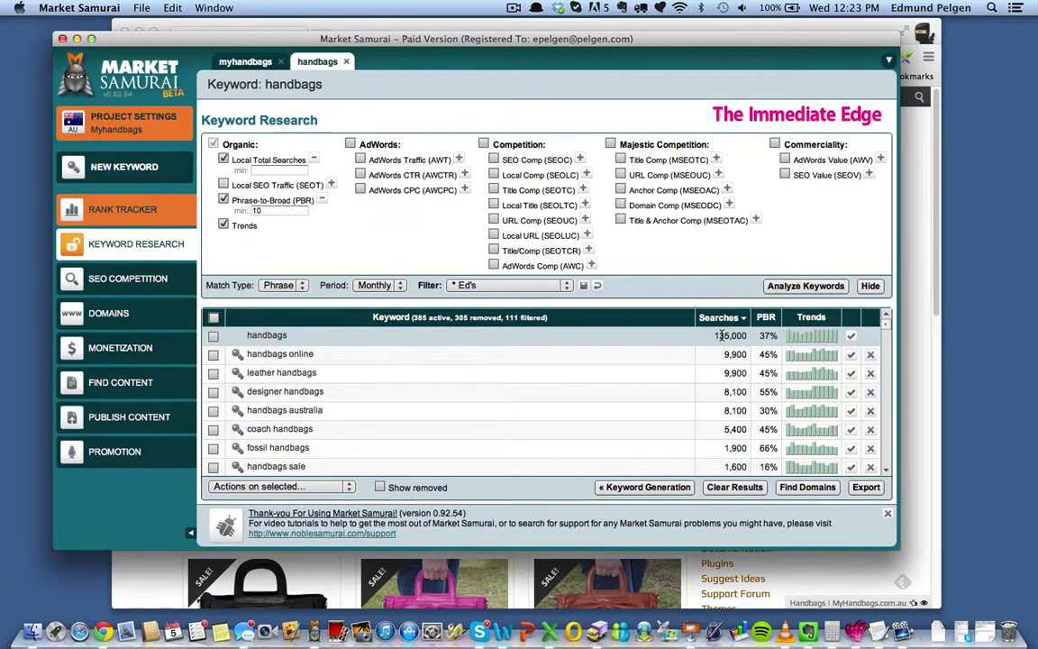
scroll(721, 335, down, 6)
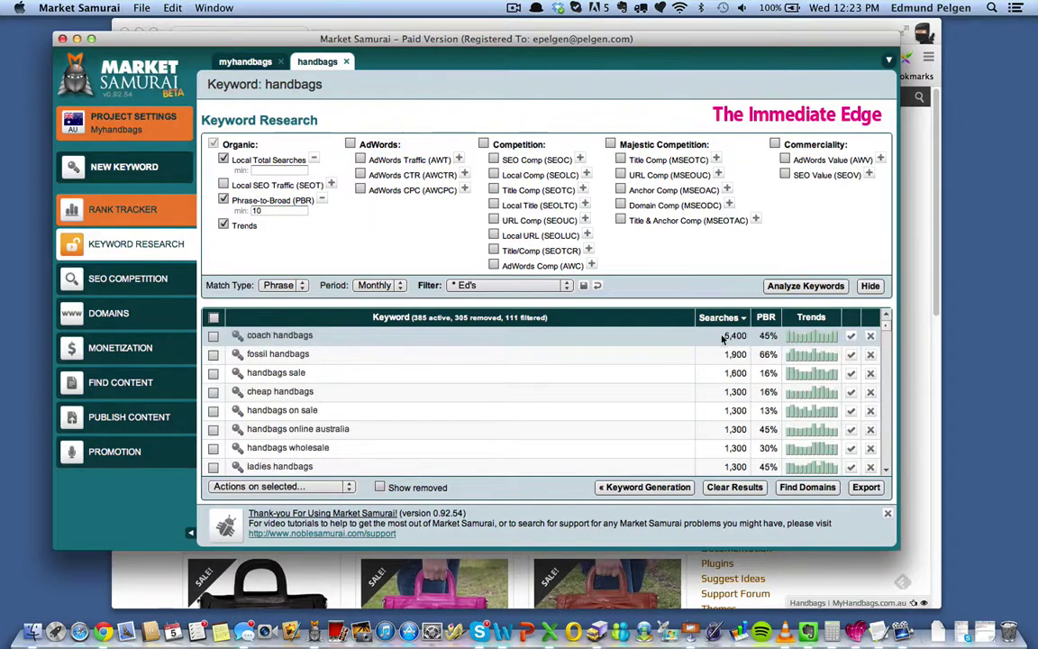
scroll(722, 338, up, 6)
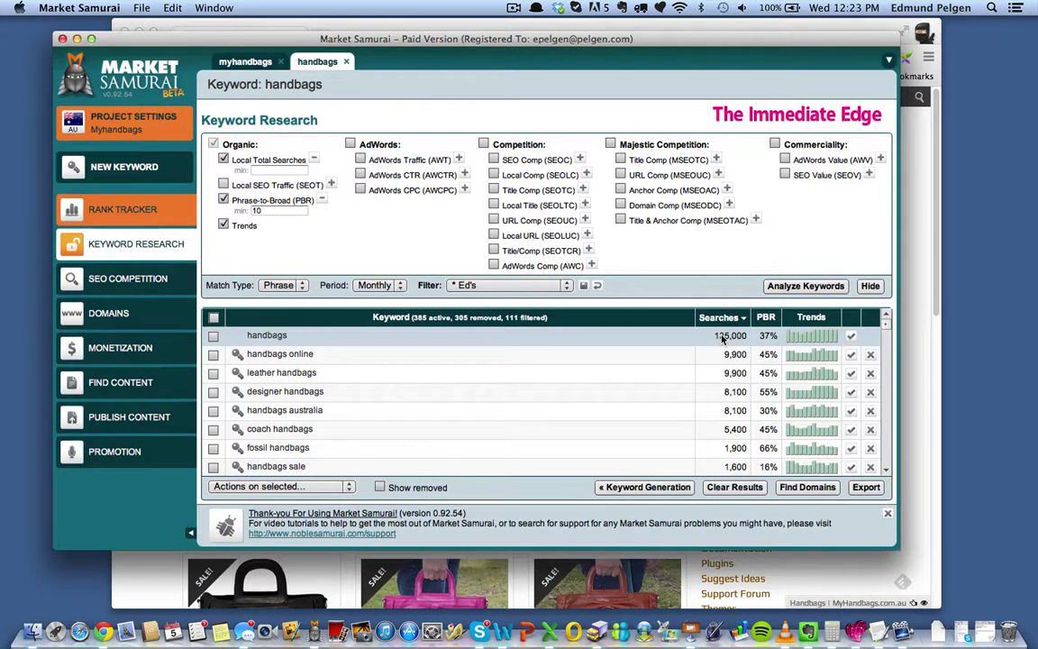
Step: Export the handbags analysis to the Desktop as handbags analysis.csv and locate it in Finder
click(722, 337)
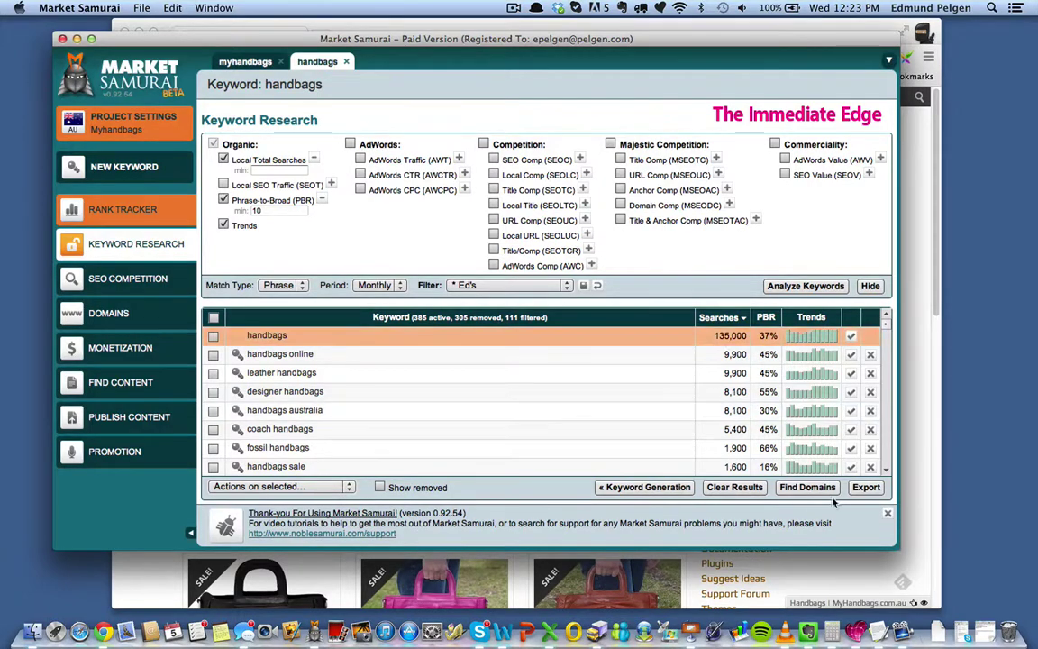
click(866, 487)
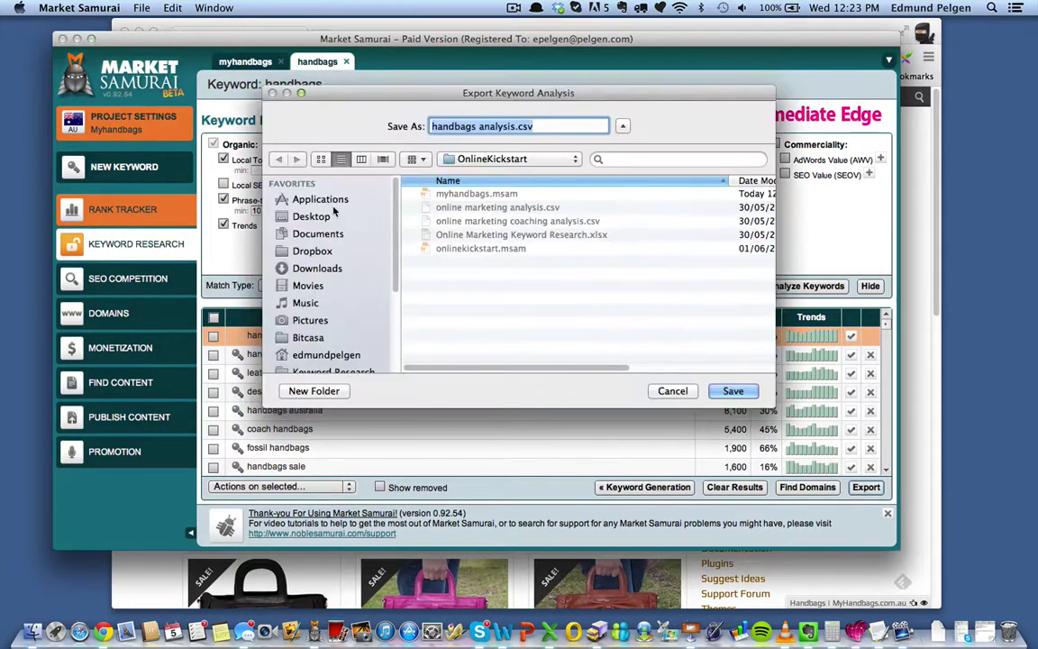
click(311, 216)
click(735, 391)
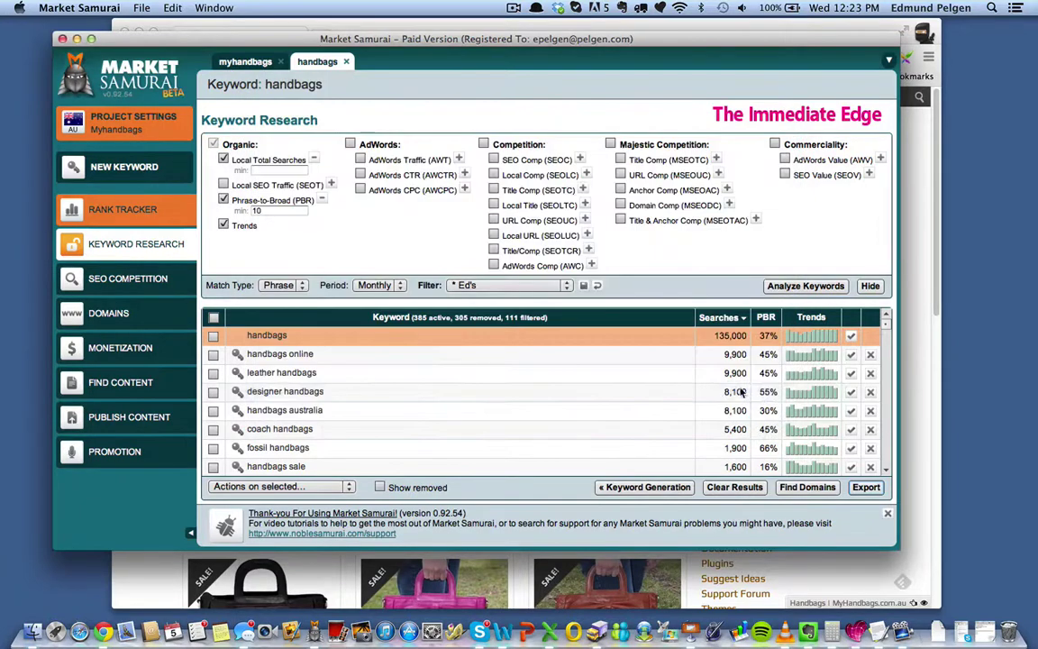
click(33, 631)
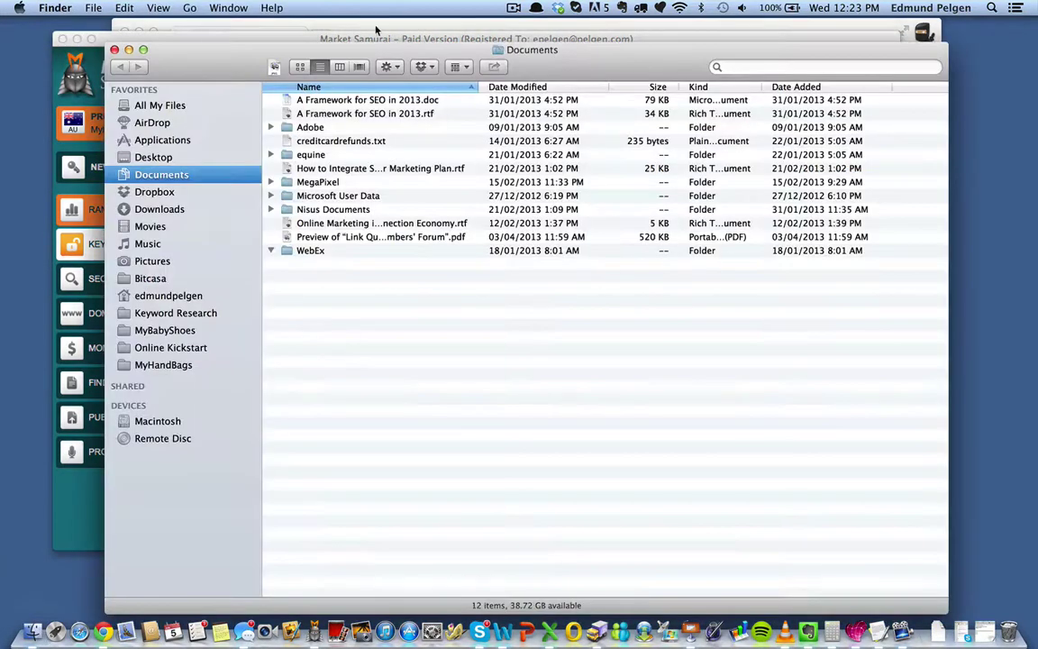
click(154, 157)
Step: Open handbags analysis.csv in Excel, insert rows above the data, and title A1 'Handbags'
double_click(280, 93)
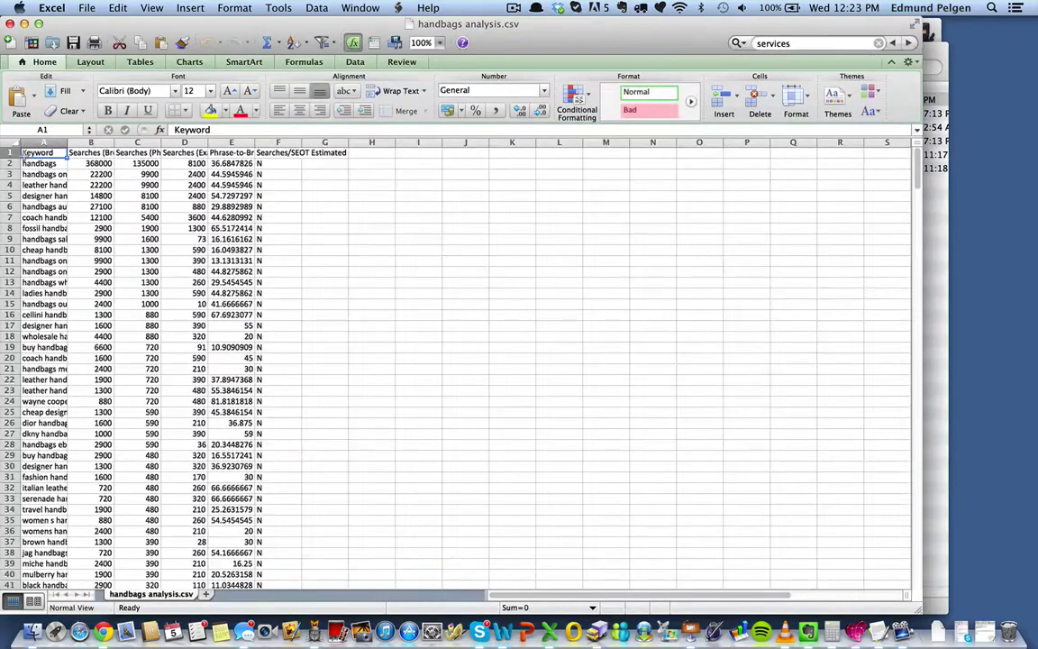
click(15, 163)
right_click(17, 163)
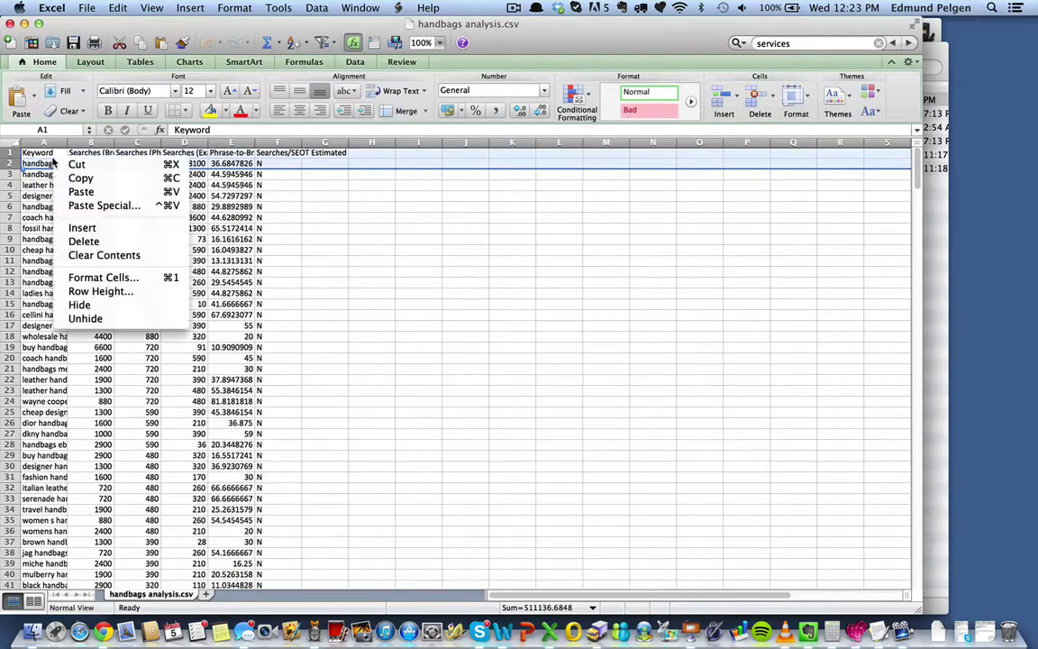
click(83, 228)
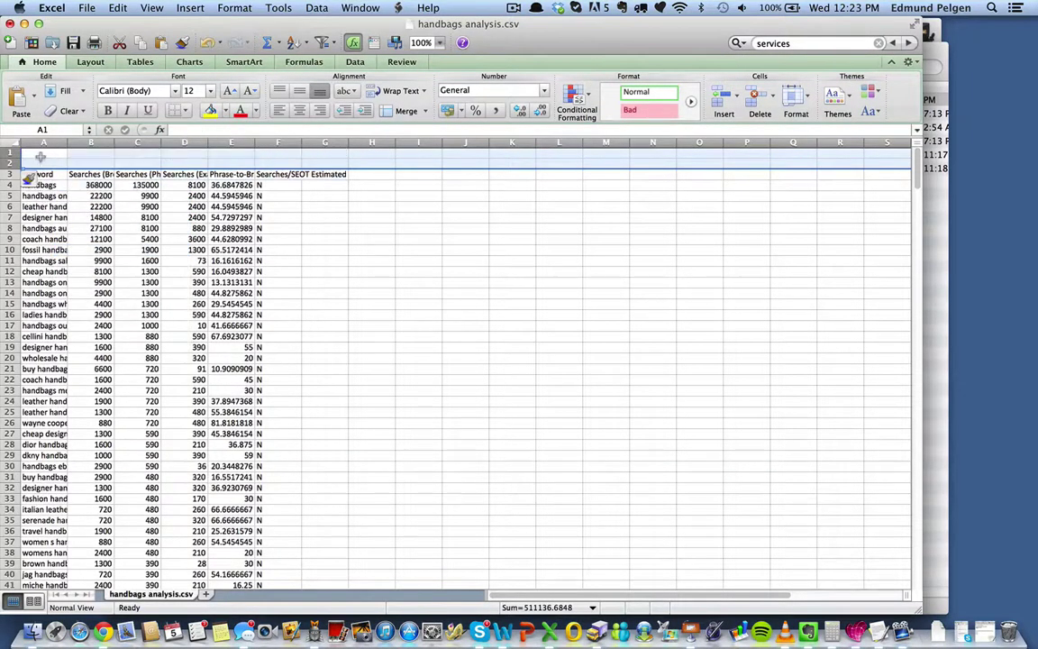
click(40, 155)
text(H)
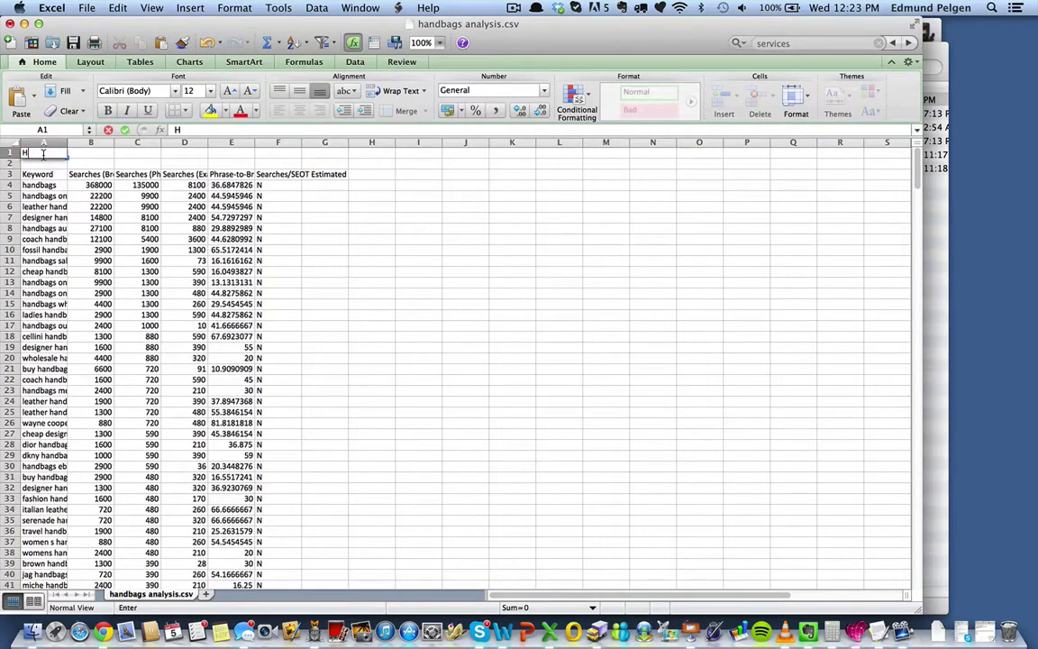
text(andbags)
key(Return)
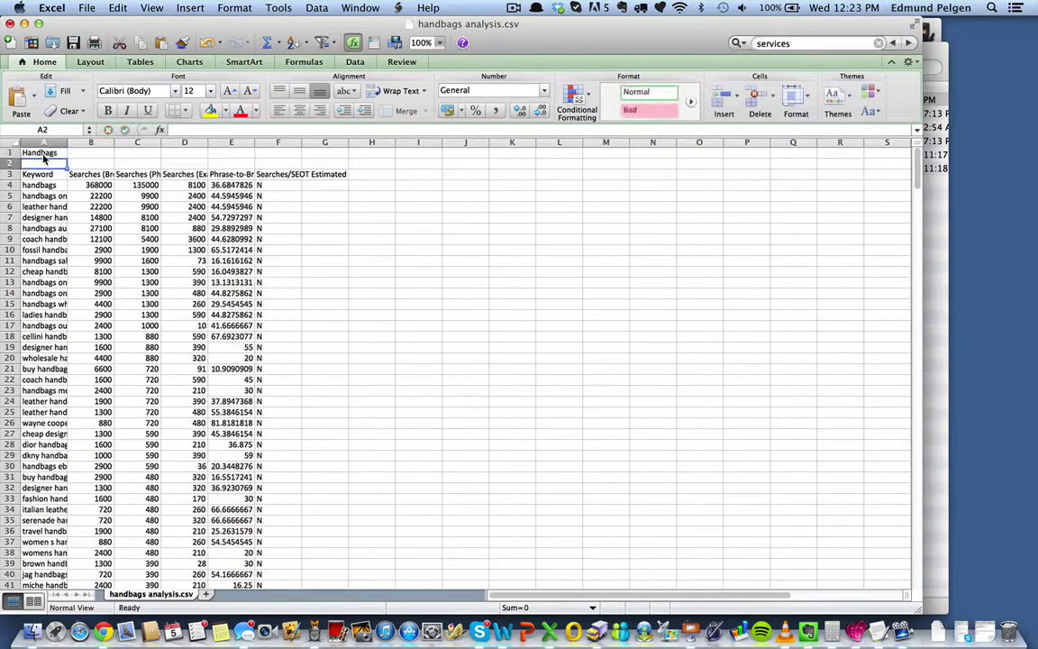
Step: Bold the title and header rows A1:F3 and autofit the data column widths
drag(41, 153, 279, 173)
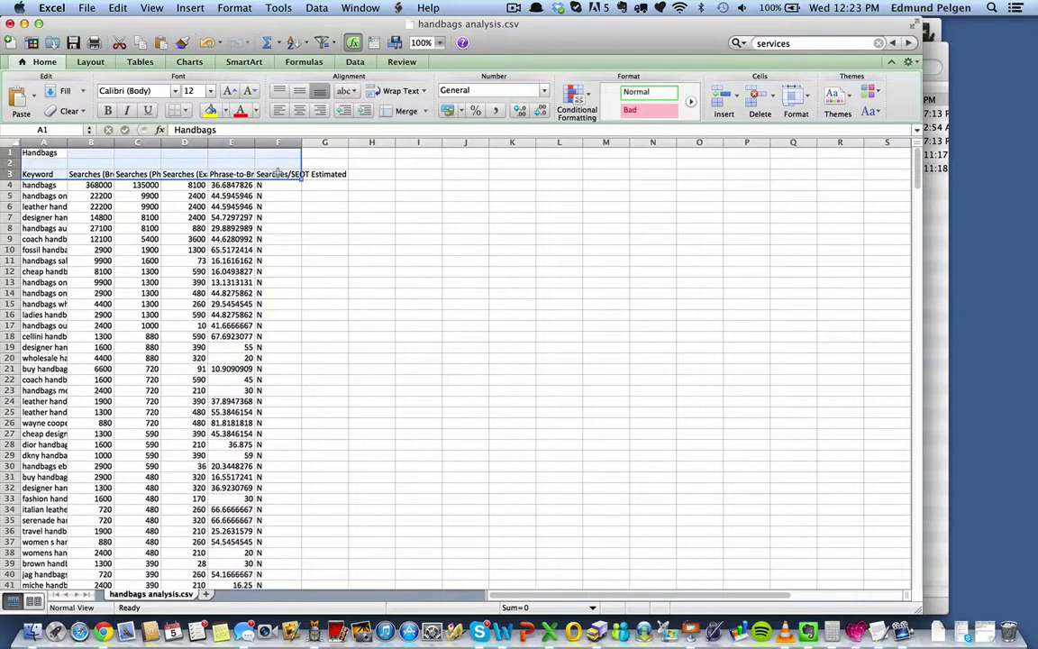
click(273, 239)
drag(90, 141, 196, 141)
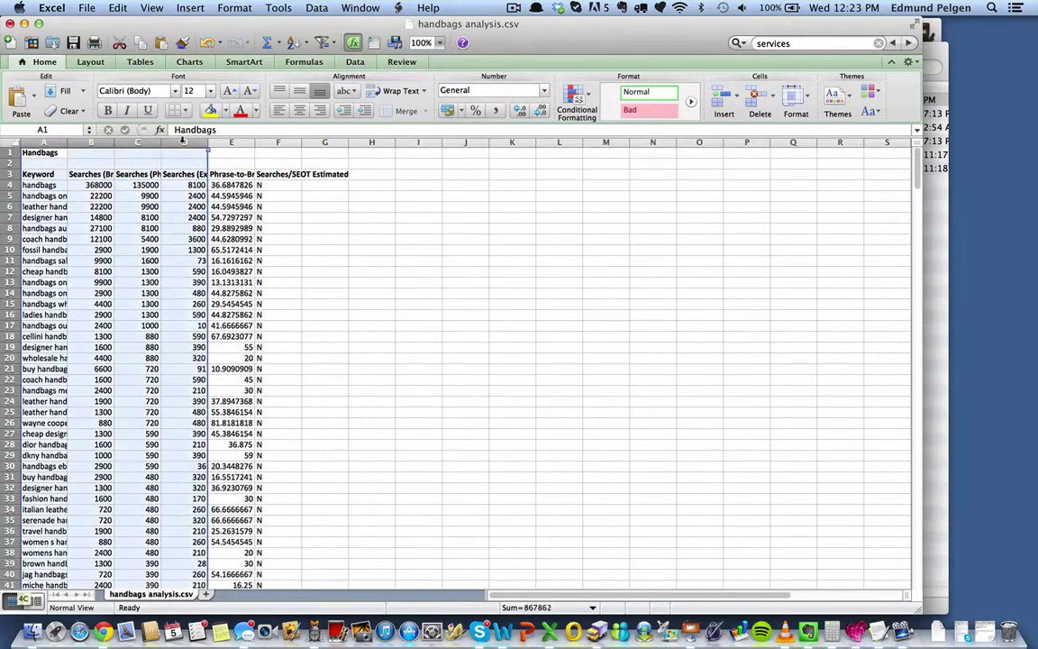
double_click(208, 141)
click(302, 239)
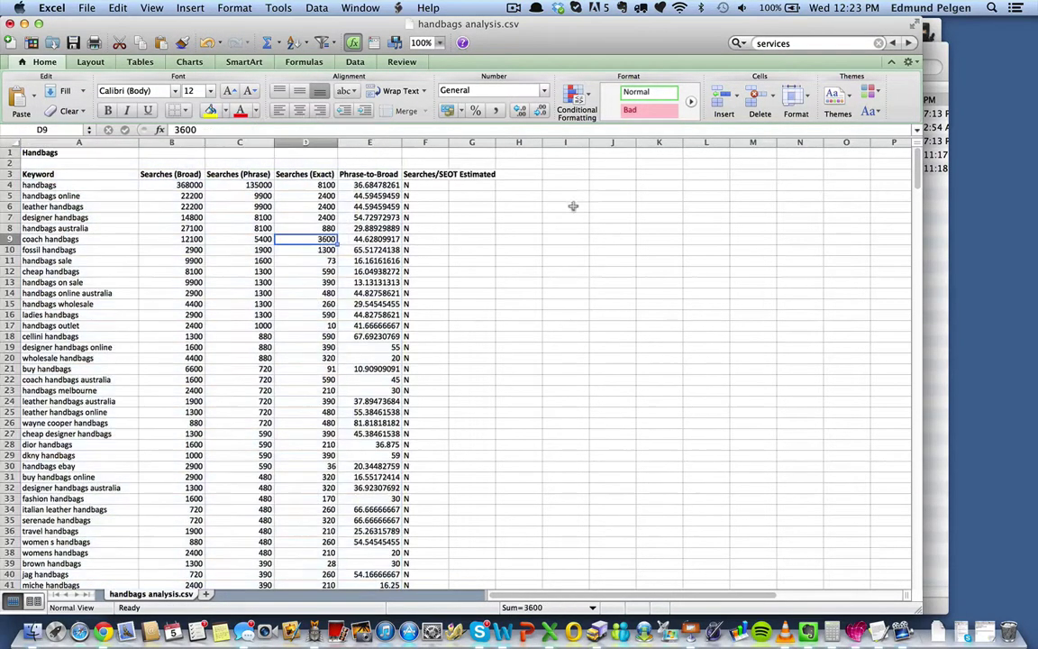
Step: Delete columns F and G, then check the Keyword and Searches (Broad, Phrase, Exact) headers
drag(425, 142, 472, 142)
right_click(455, 195)
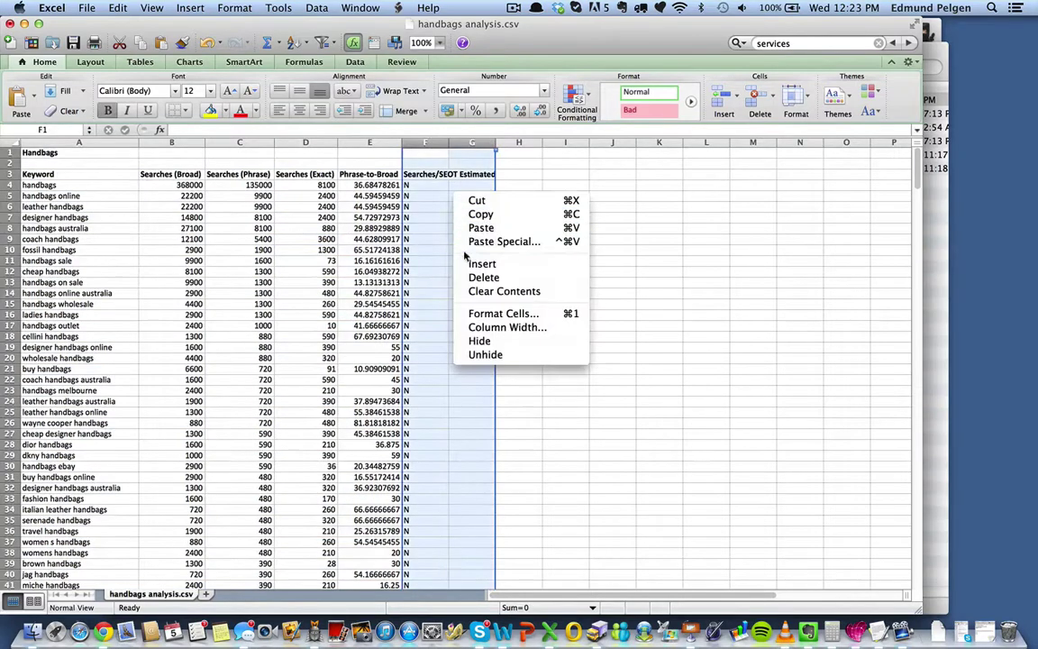
click(481, 277)
click(118, 238)
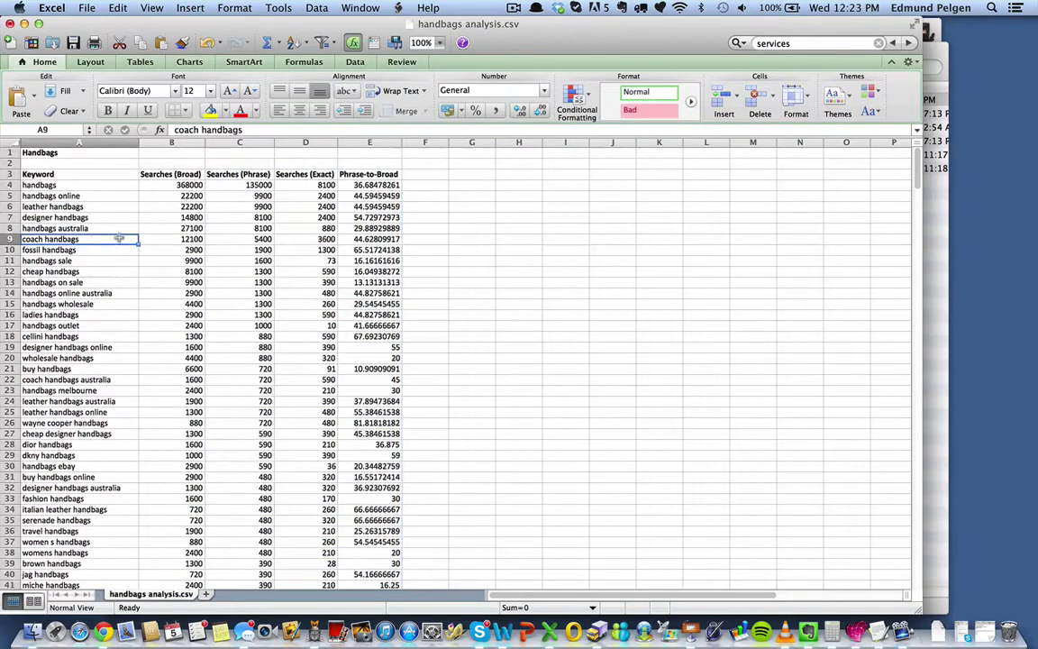
click(60, 174)
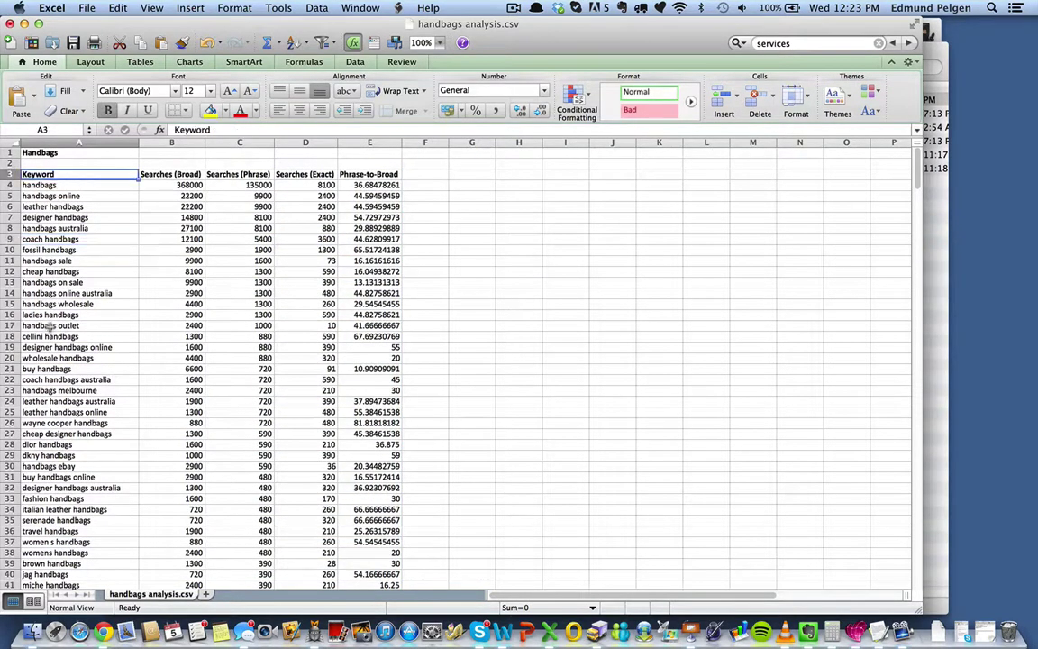
click(170, 175)
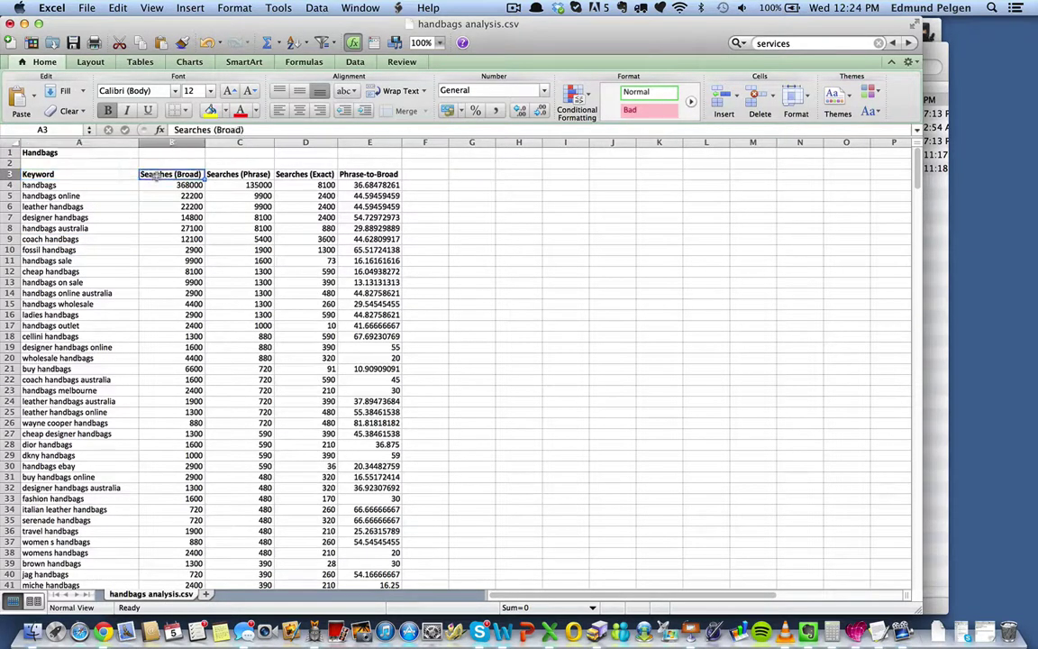
click(222, 176)
click(320, 176)
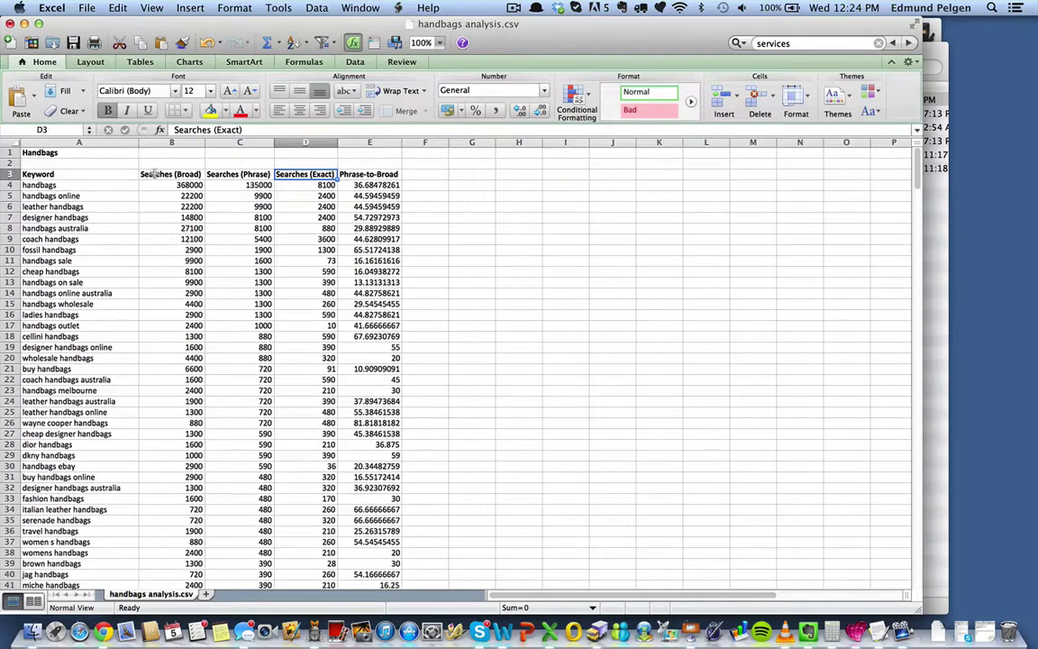
click(84, 8)
Step: Save the sheet as Keyword Research in Excel Workbook (.xlsx) format
click(99, 130)
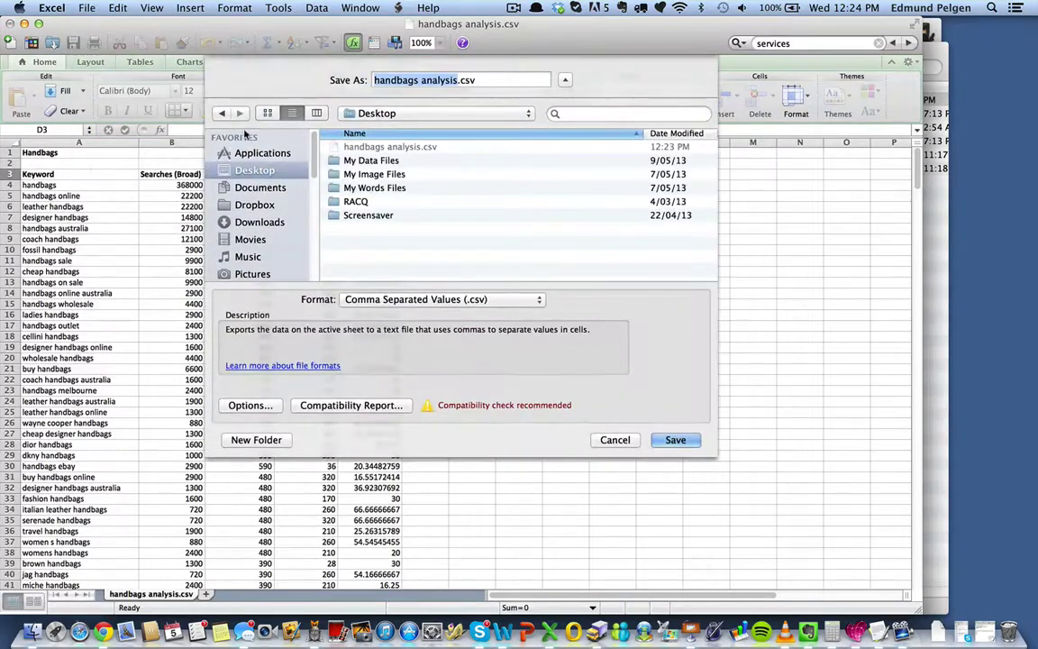
text(Keyword R)
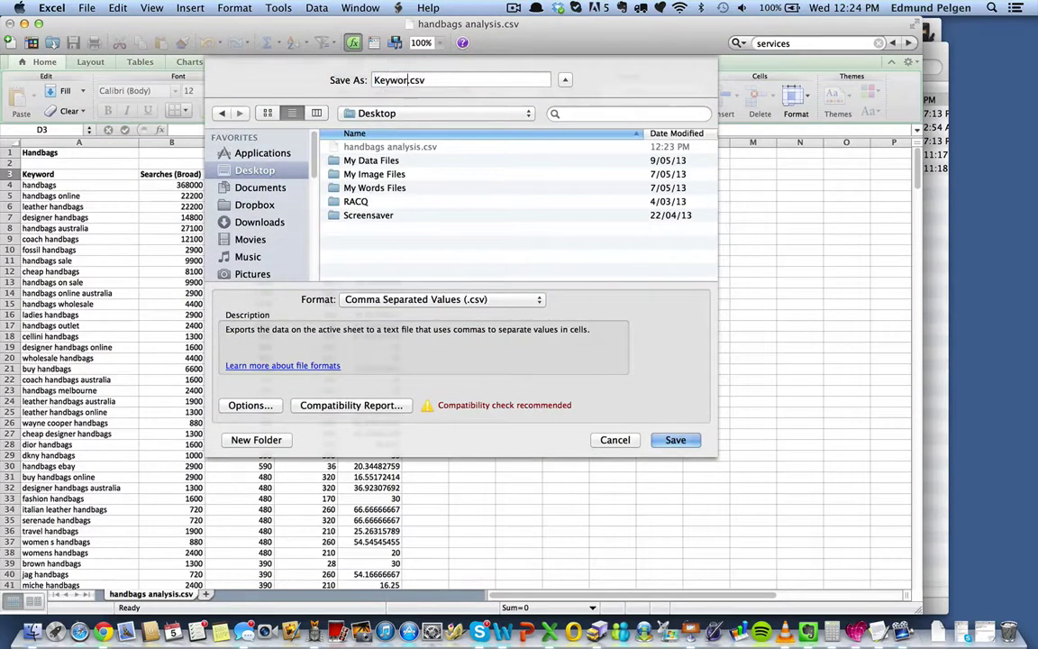
text(esearch)
click(442, 299)
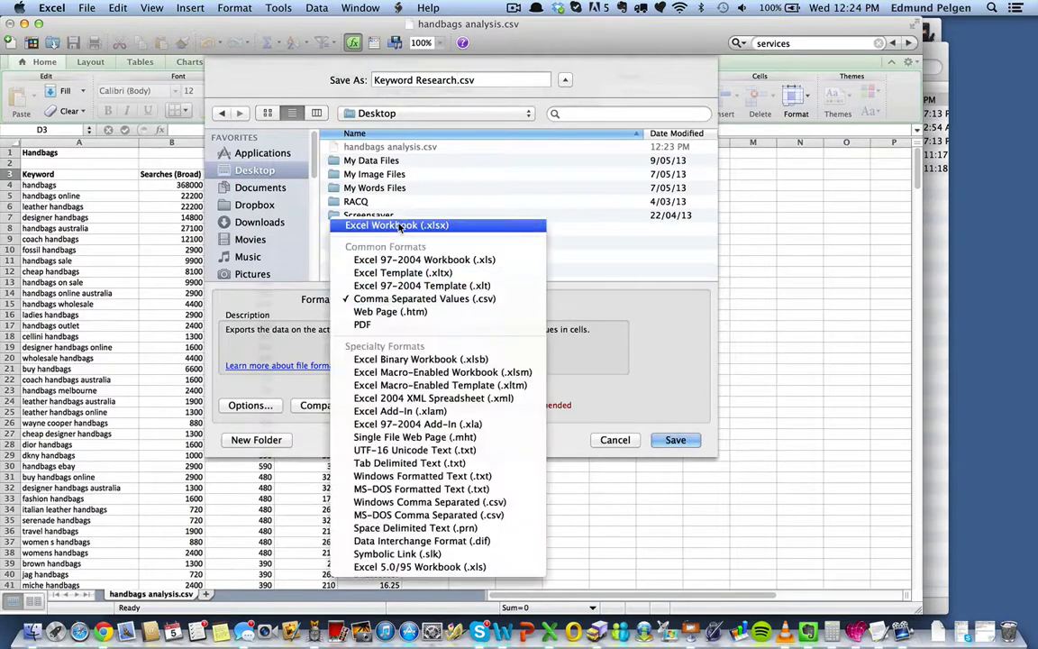
click(360, 159)
click(676, 440)
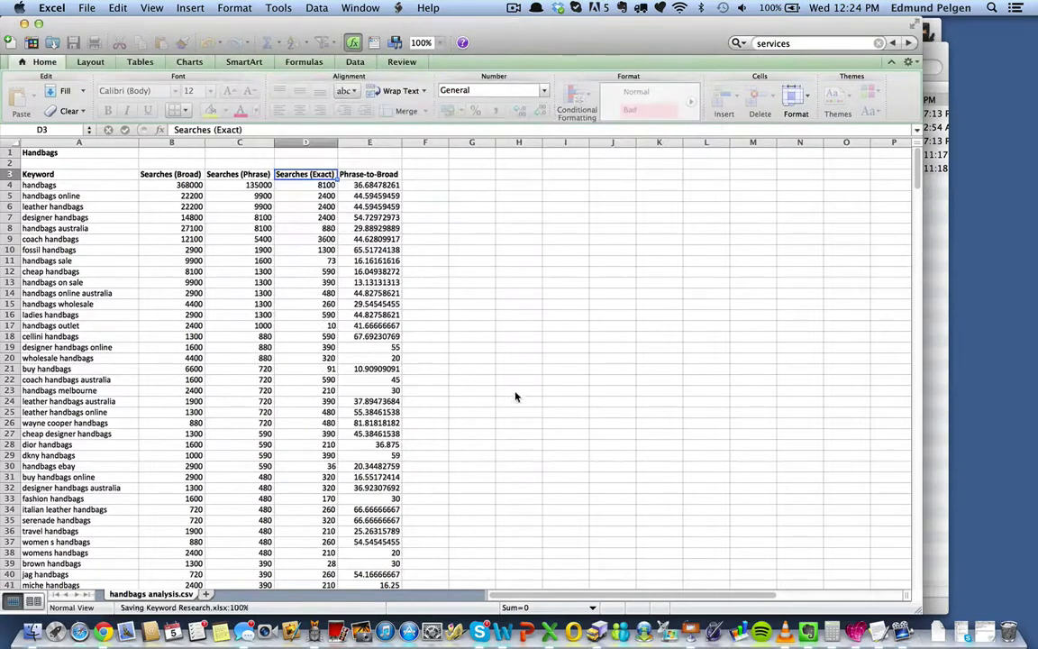
Step: Resize the Excel window to about half width beside the Desktop folder, then close the folder
click(518, 390)
drag(910, 612, 512, 606)
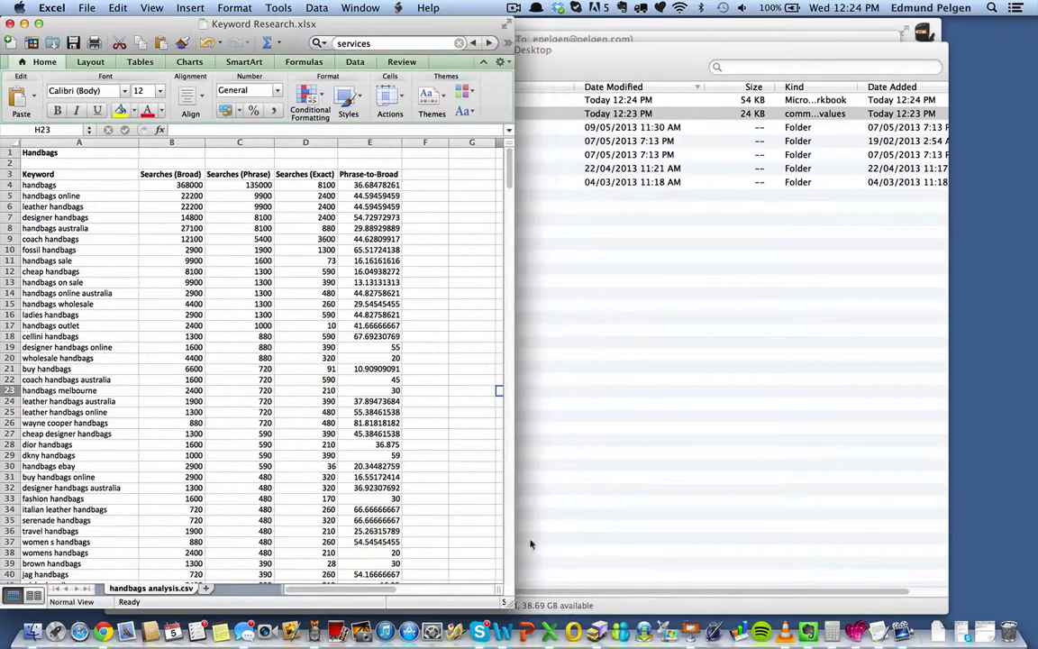
drag(251, 24, 285, 24)
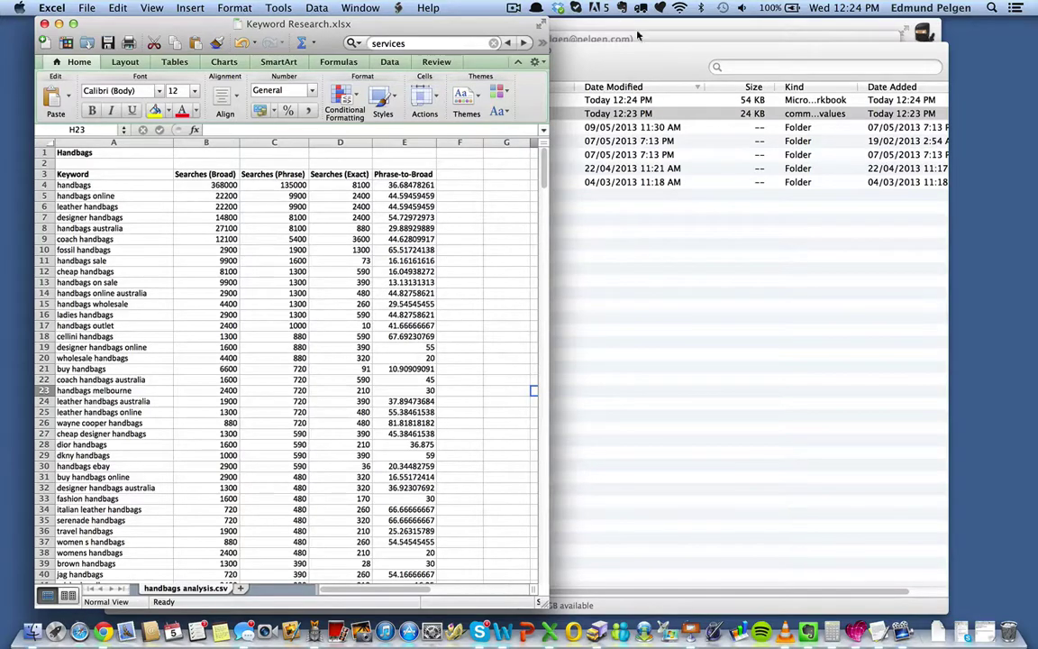
click(679, 63)
click(128, 50)
Step: Add totes as a new keyword and generate its 801 related keyword ideas
key(super+m)
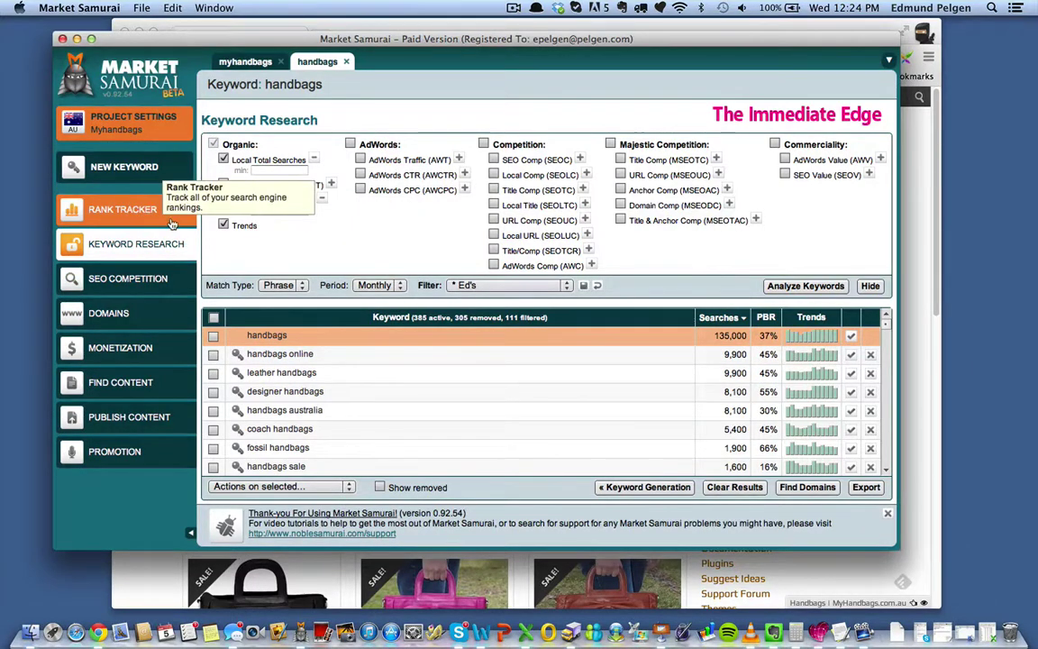
click(133, 170)
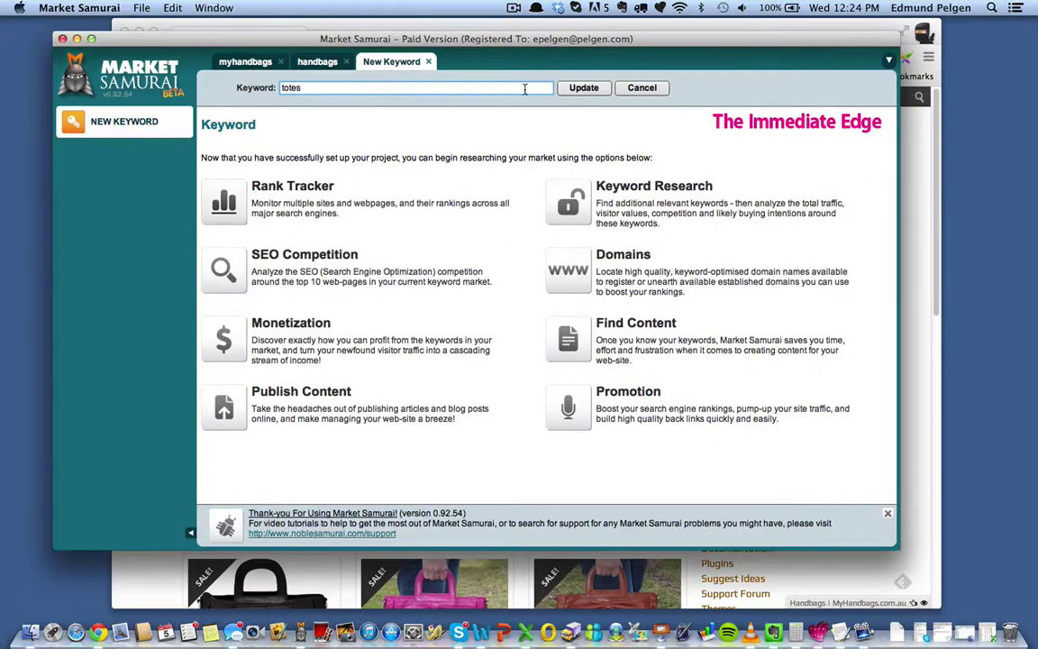
key(Return)
click(589, 181)
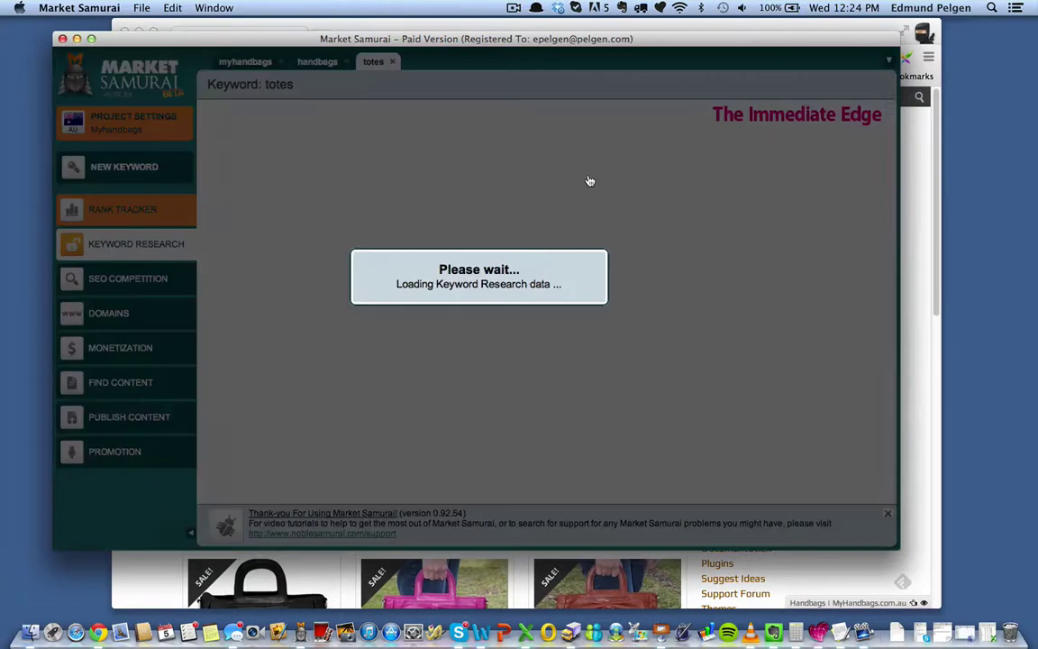
click(809, 193)
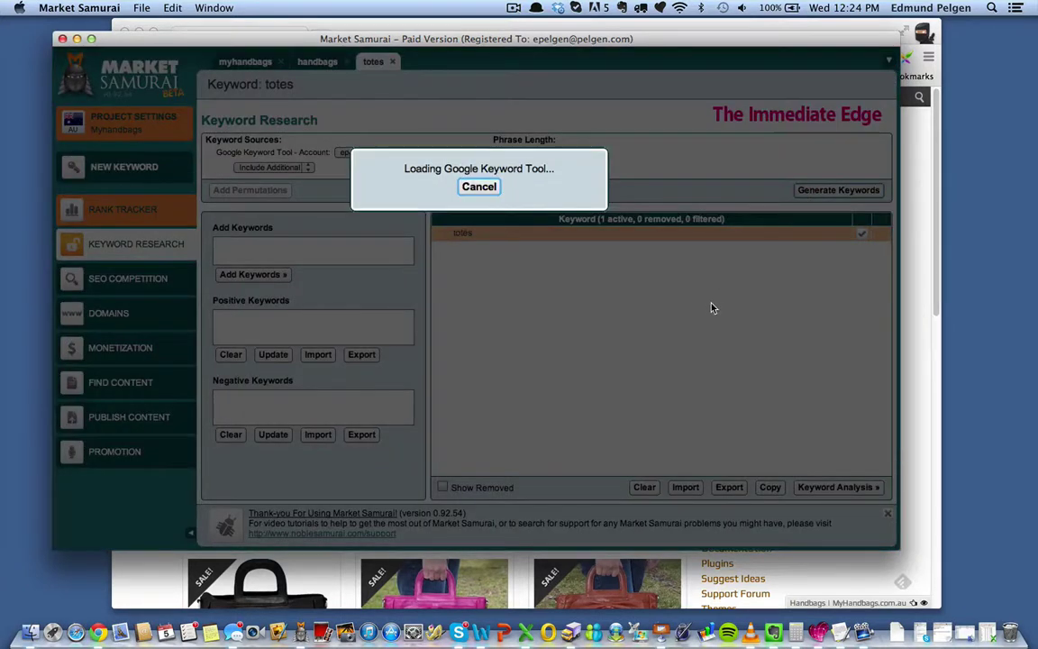
click(514, 9)
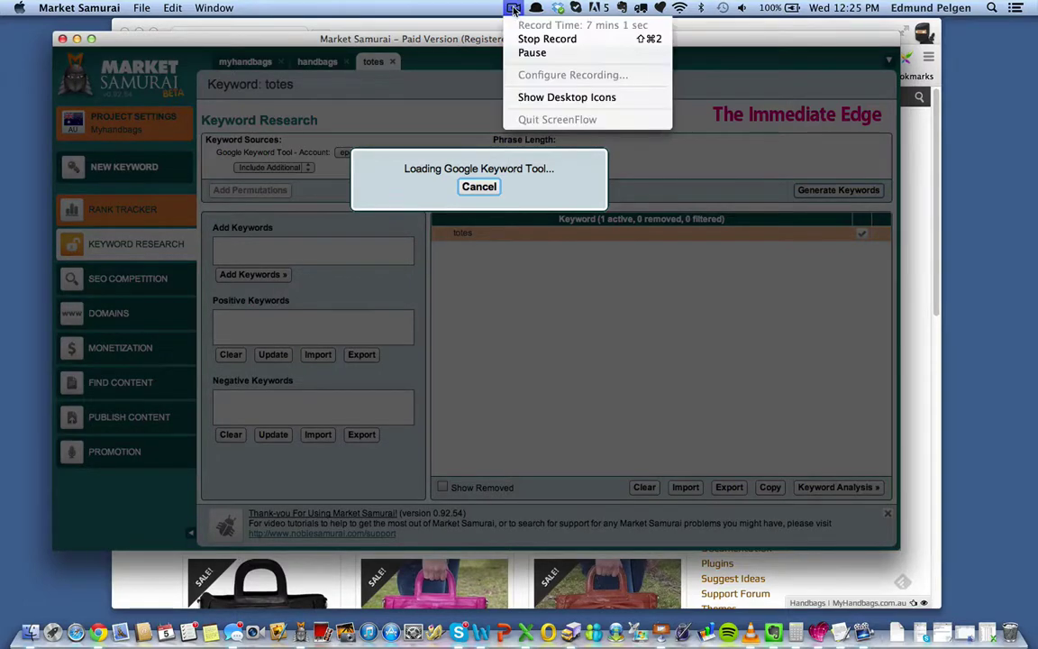
click(529, 54)
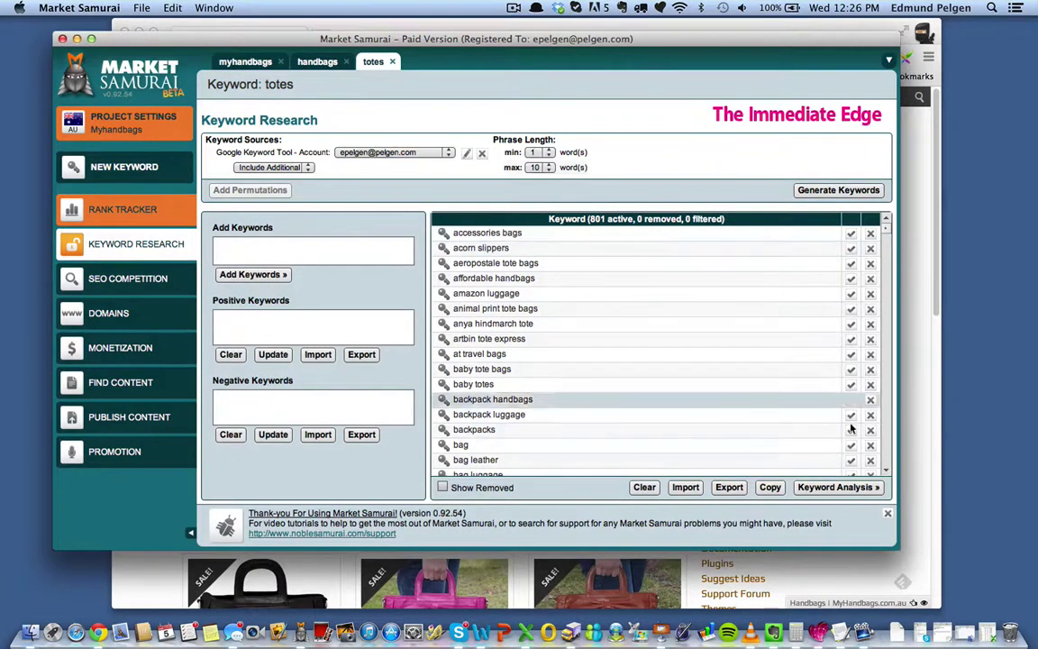
Step: Analyse the totes keyword ideas and sort them by search volume, highest first
click(852, 487)
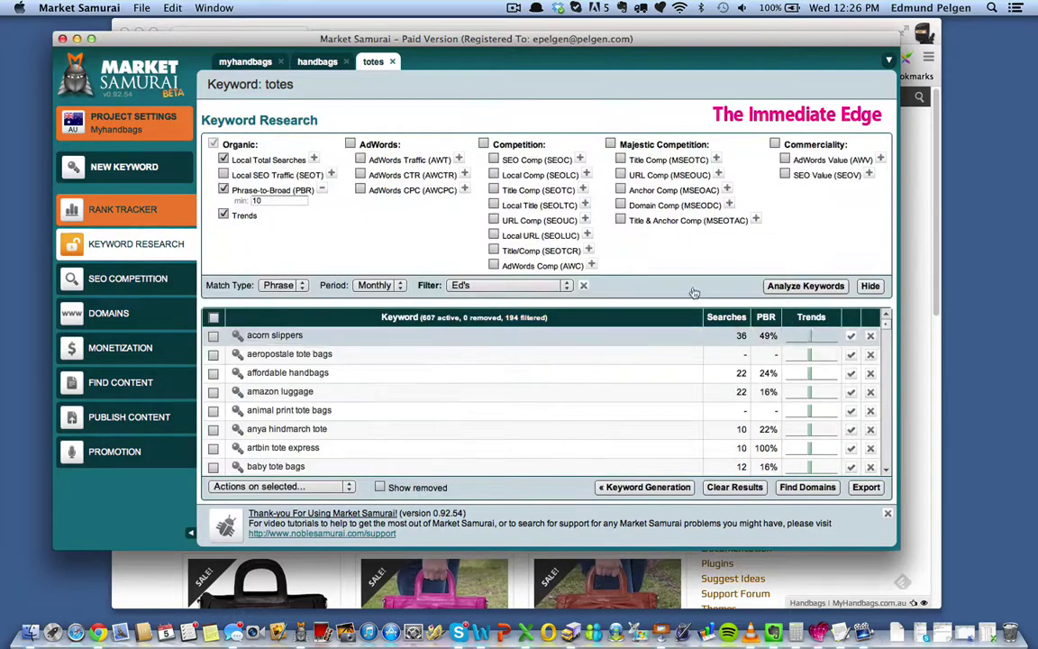
click(730, 318)
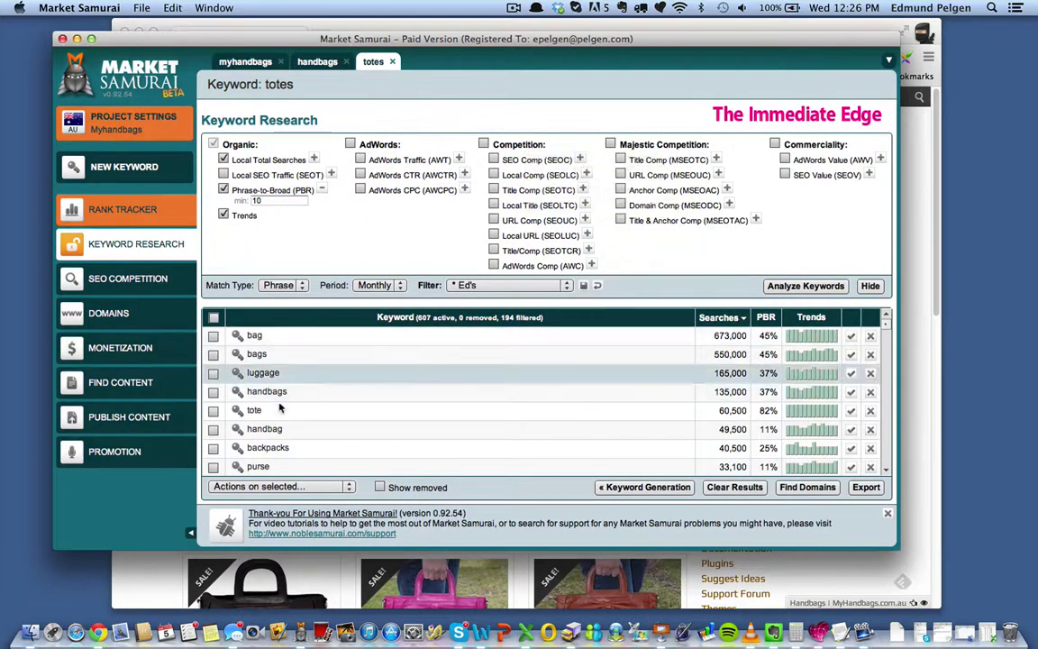
scroll(284, 388, down, 5)
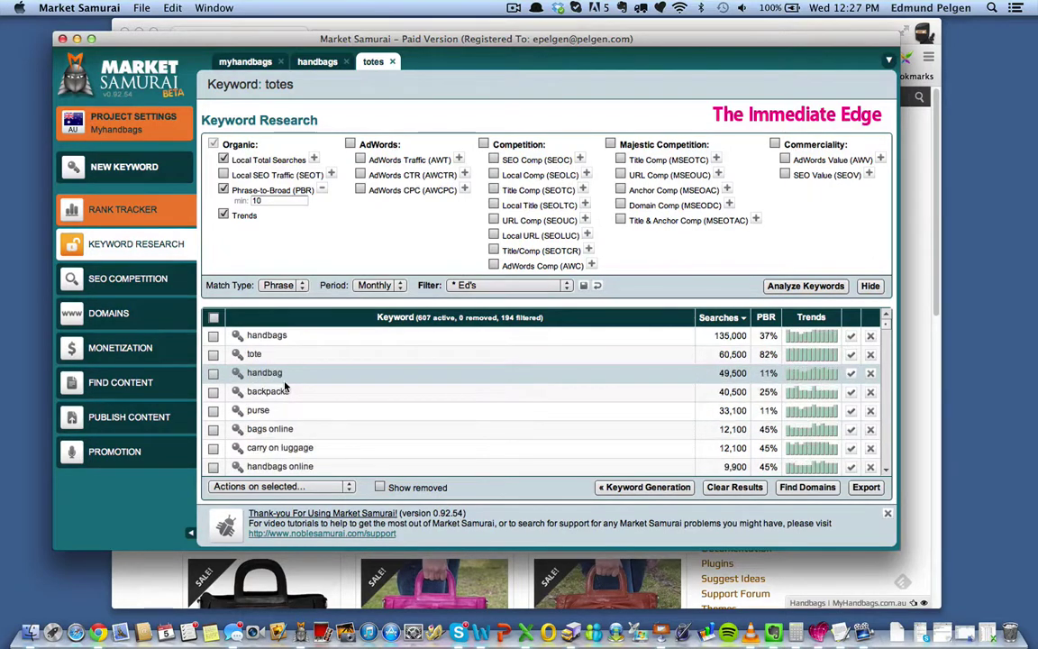
scroll(285, 387, down, 2)
scroll(285, 388, down, 2)
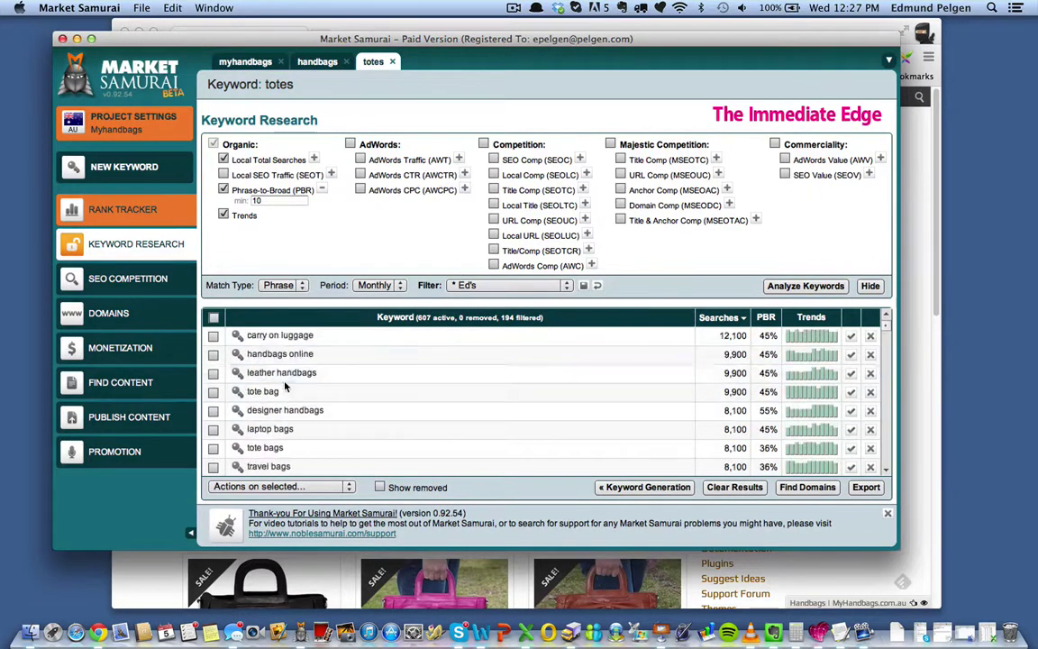
scroll(285, 387, down, 3)
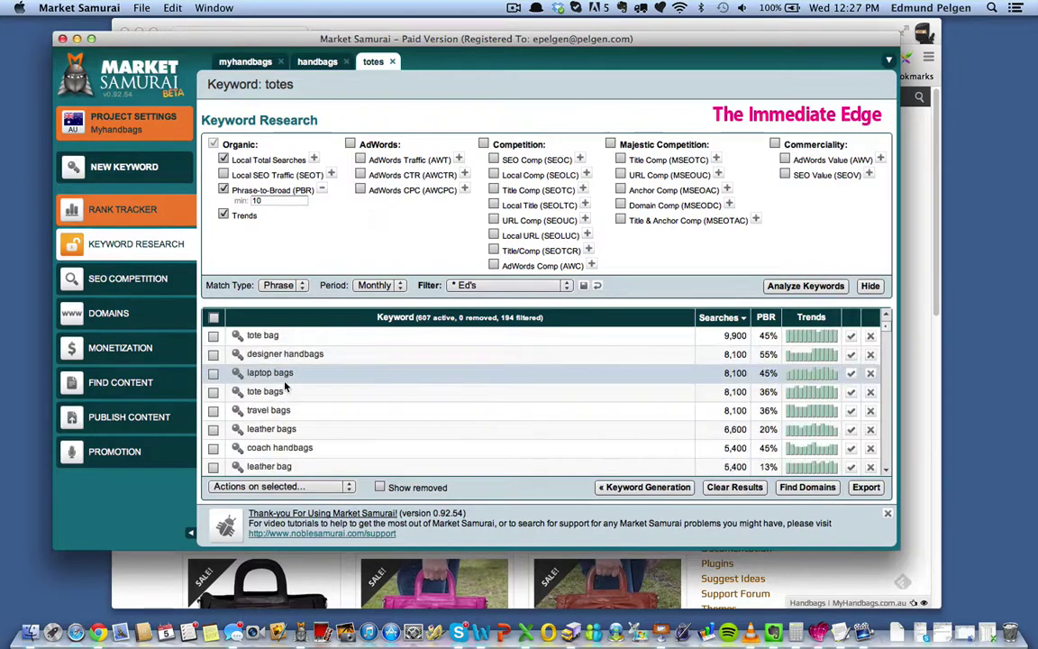
Step: Filter the results to keywords containing tote, leaving 322 active keywords
scroll(285, 387, up, 10)
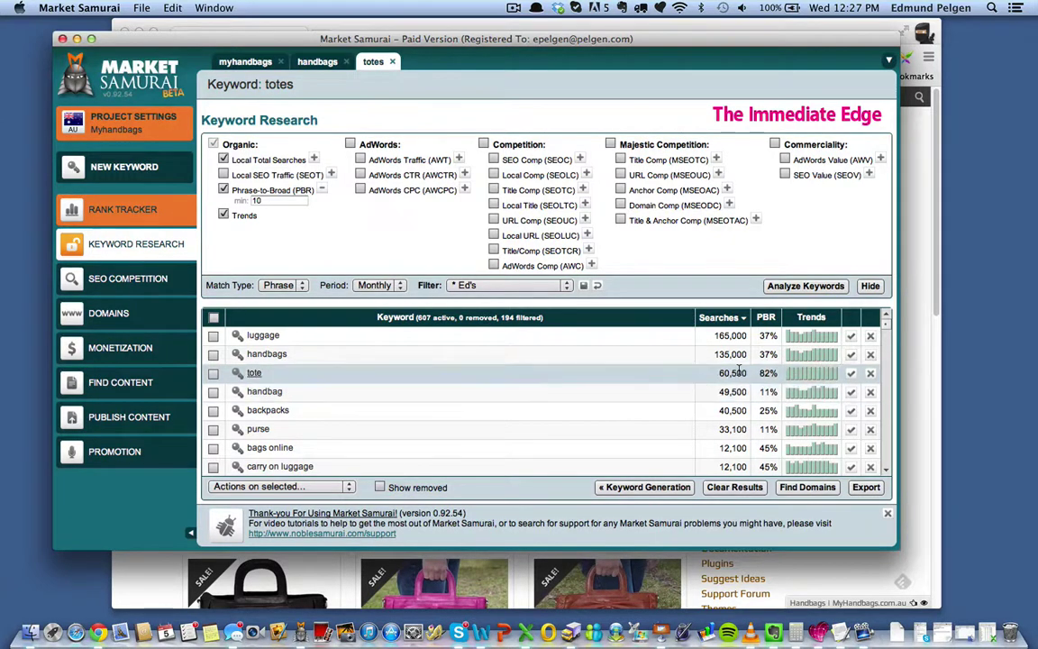
click(851, 375)
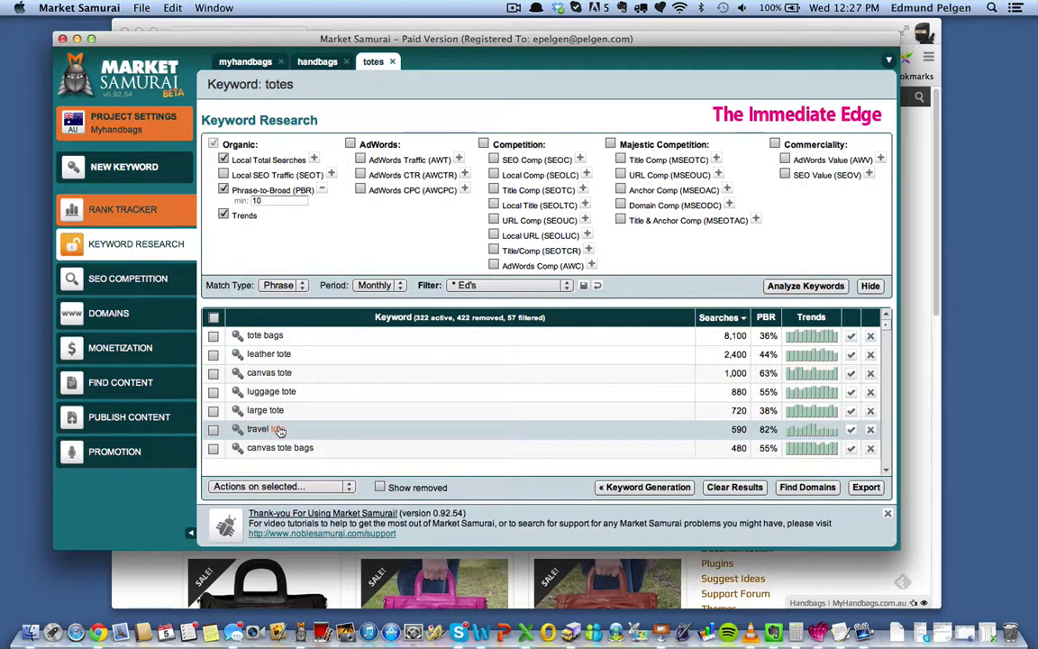
scroll(388, 369, up, 2)
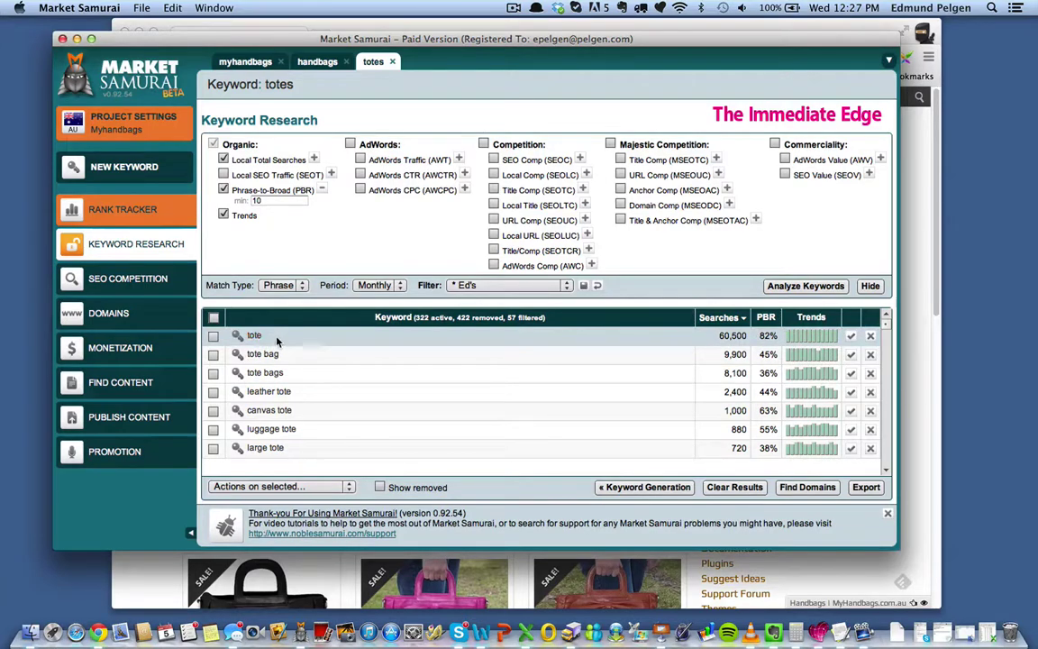
Step: Export the filtered tote keywords as totes analysis.csv
click(866, 486)
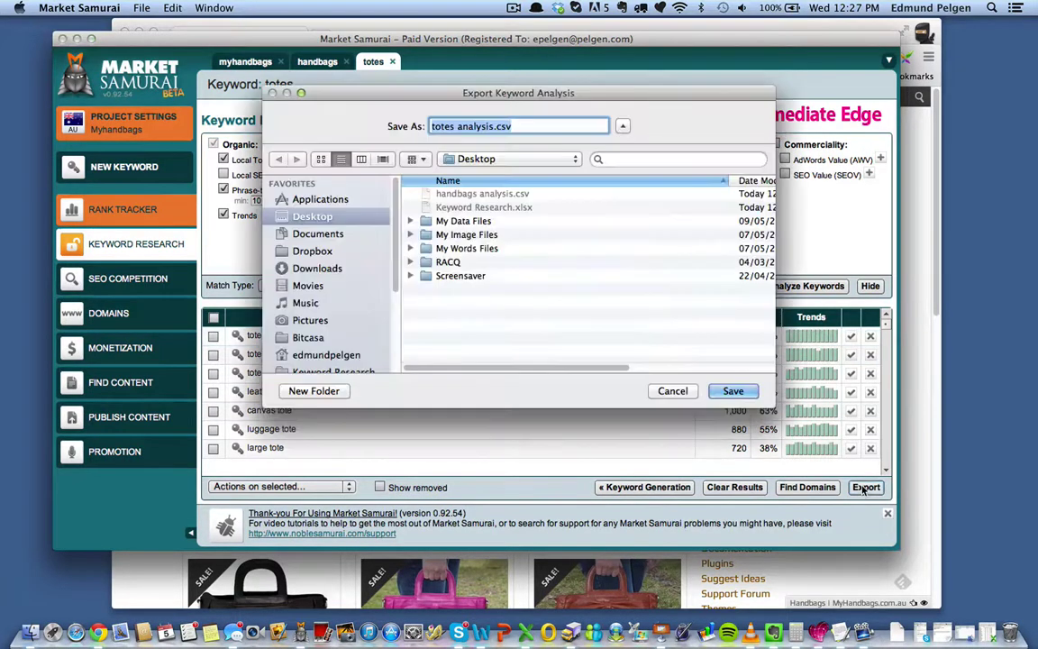
click(735, 390)
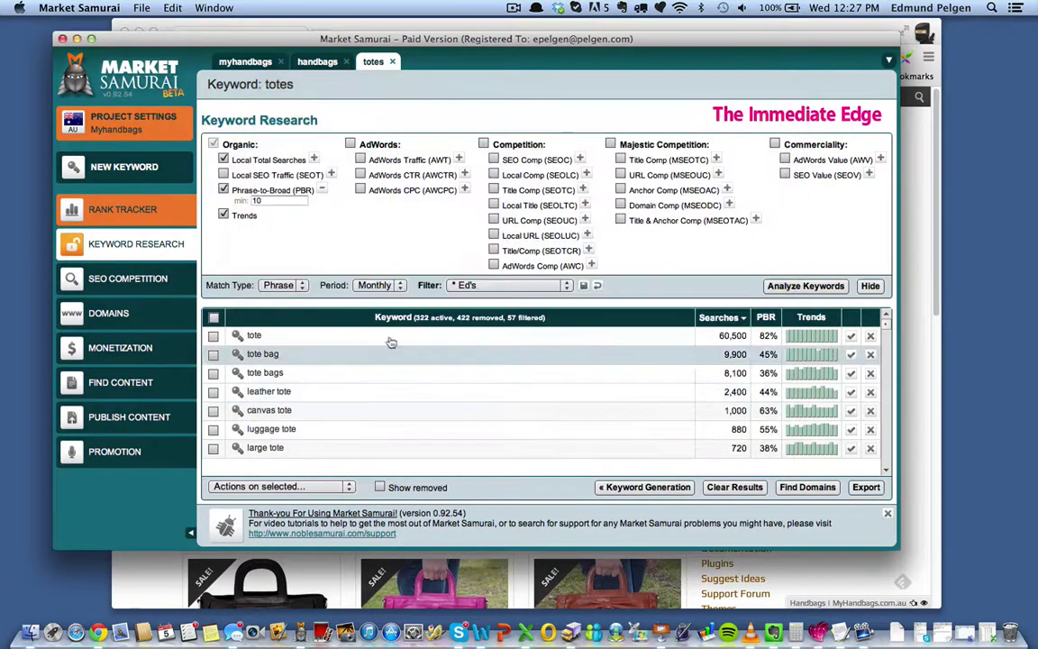
click(528, 632)
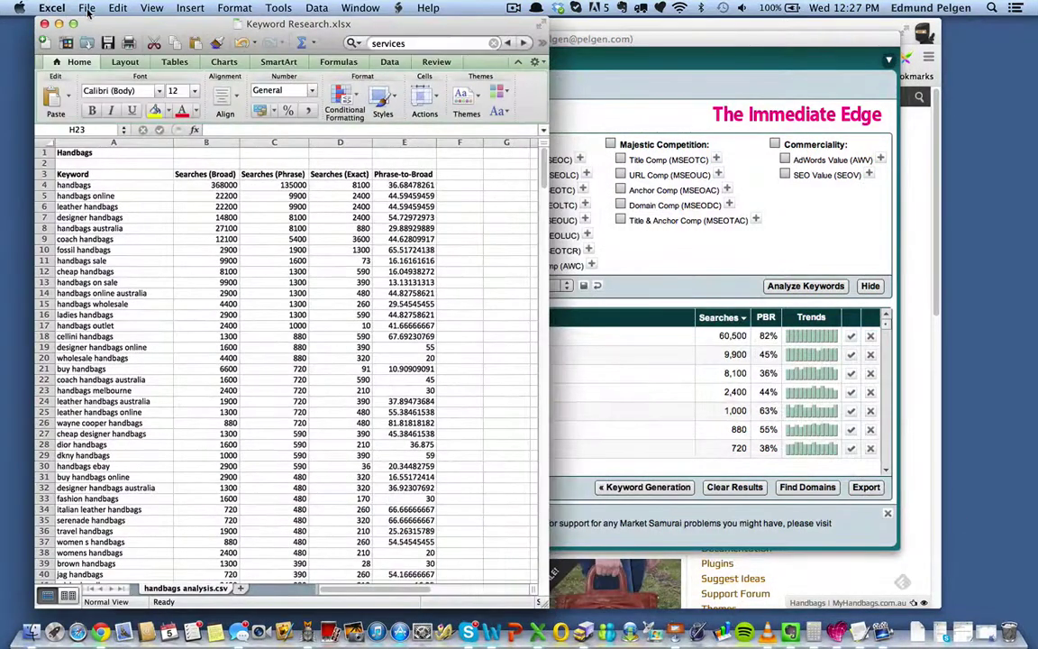
Step: Open totes analysis.csv from the Desktop in Excel, showing all file types
click(88, 8)
click(86, 52)
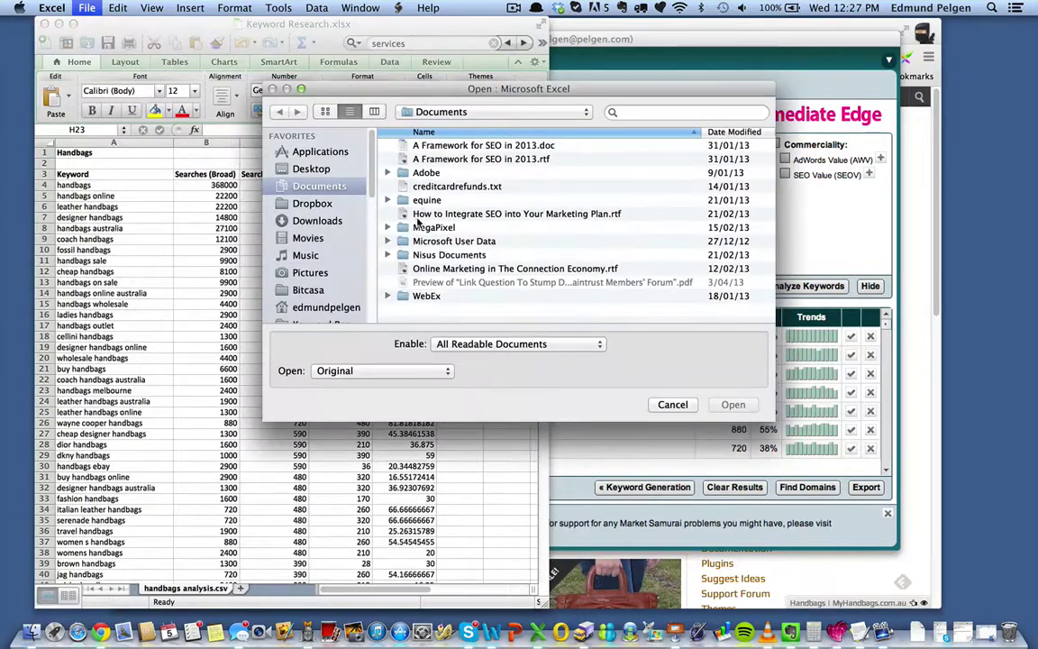
click(308, 169)
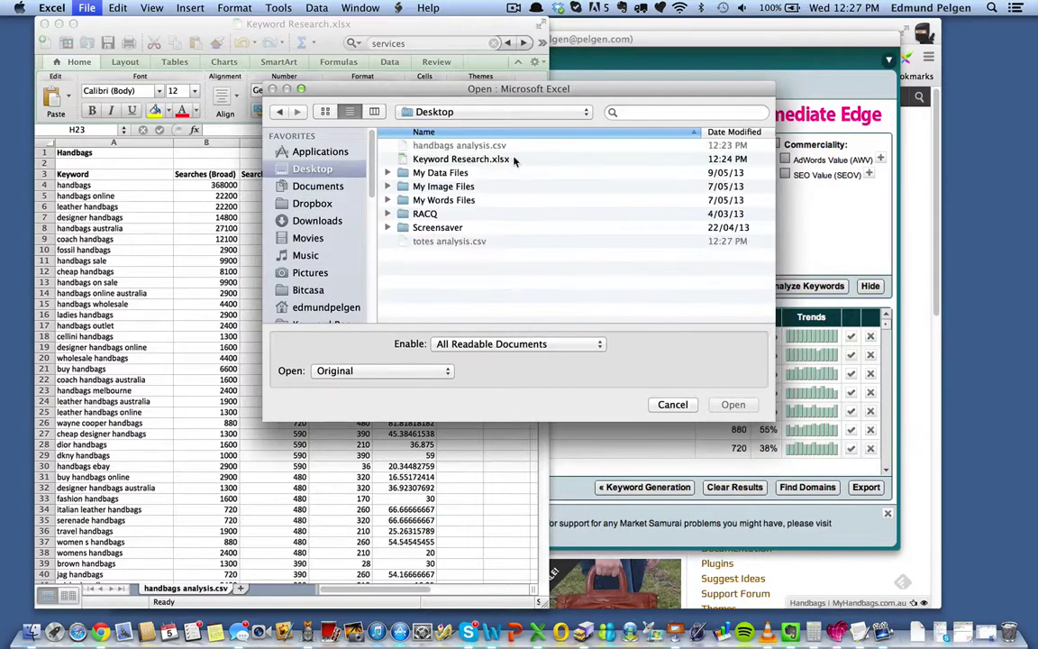
click(477, 343)
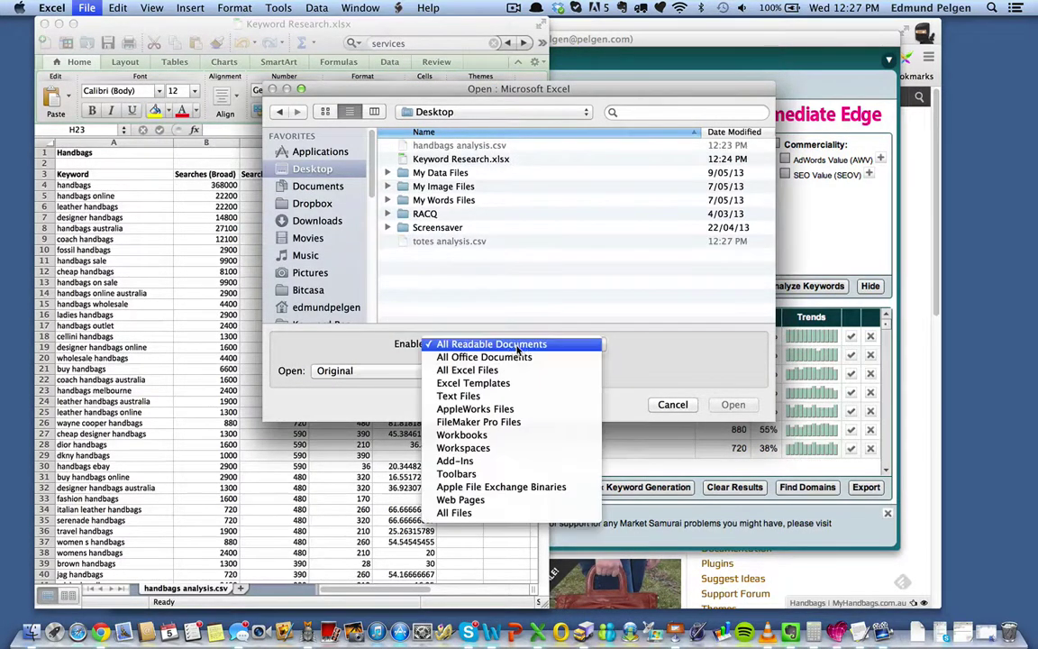
key(Return)
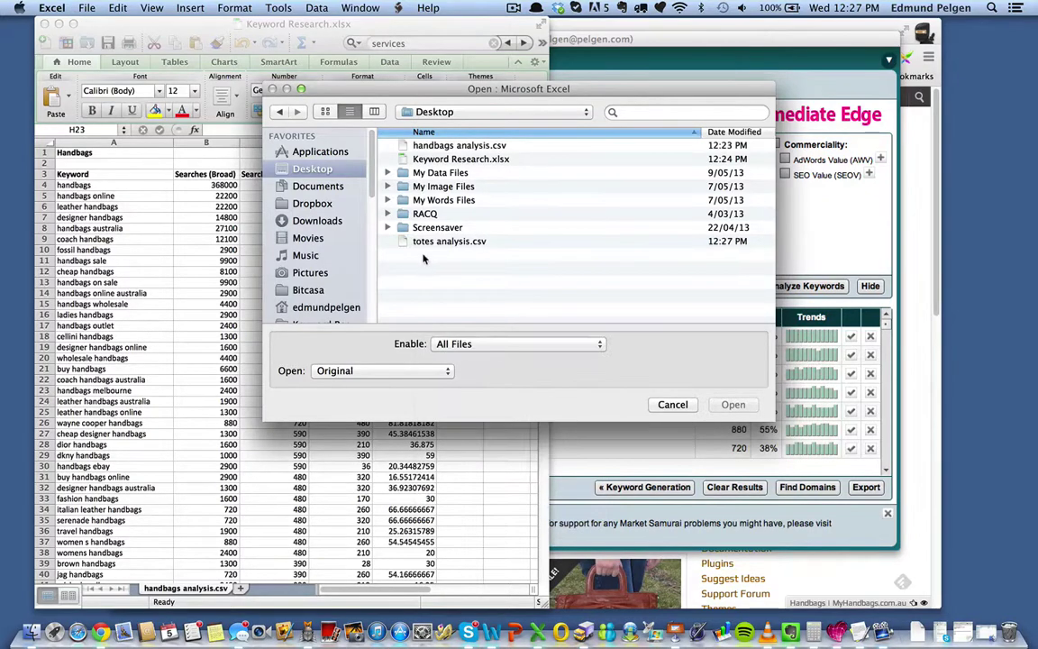
double_click(431, 241)
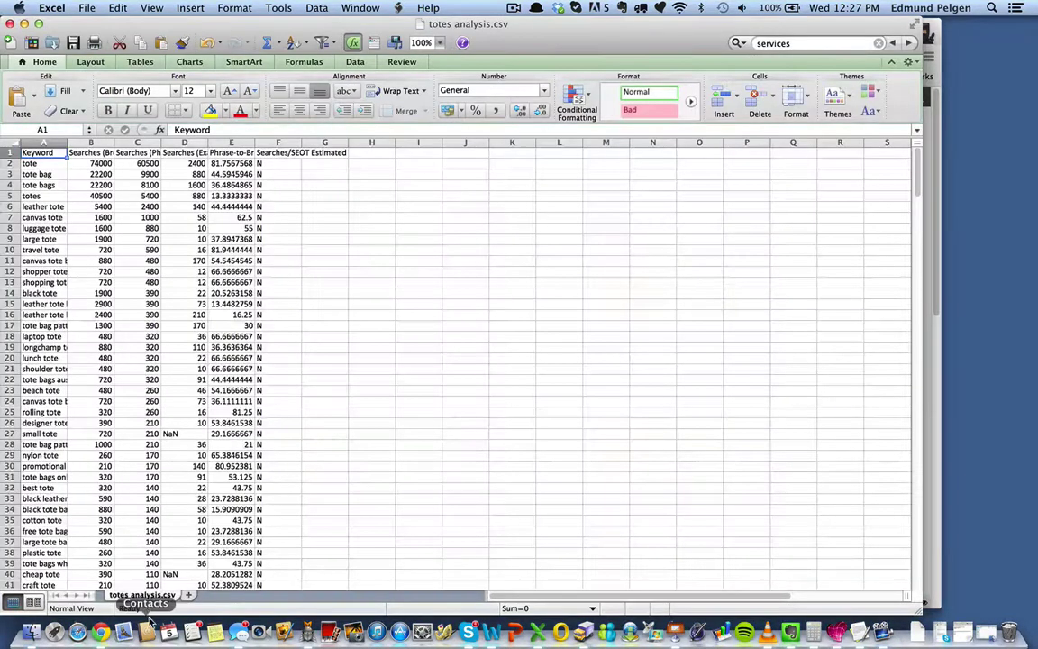
Step: Move the totes analysis.csv sheet to the end of Keyword Research.xlsx and select its top rows
right_click(126, 595)
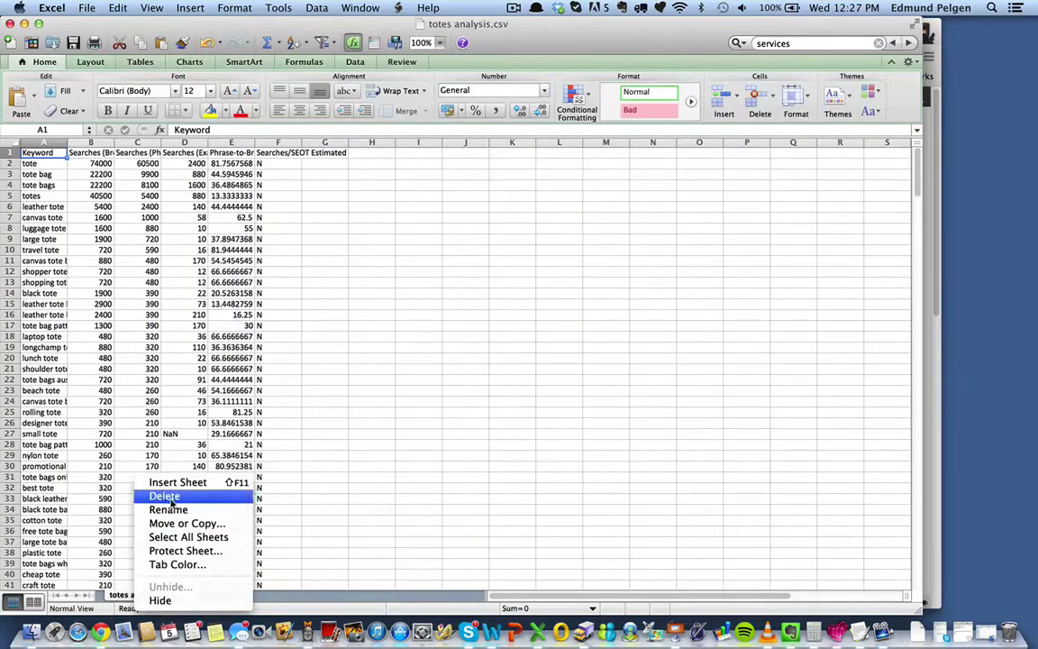
click(185, 523)
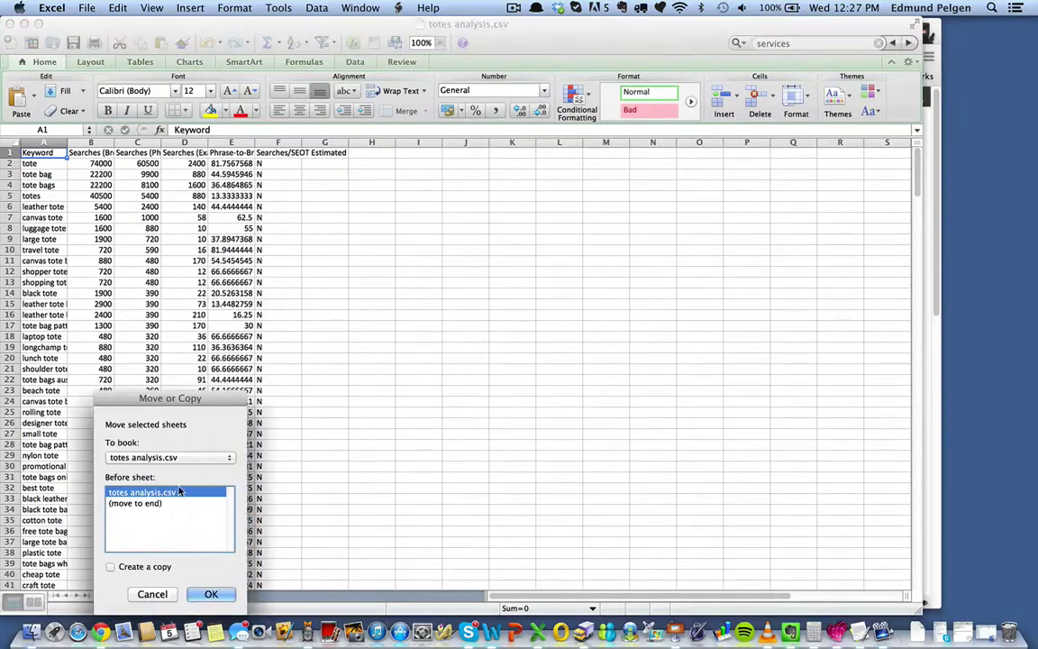
click(157, 458)
click(144, 444)
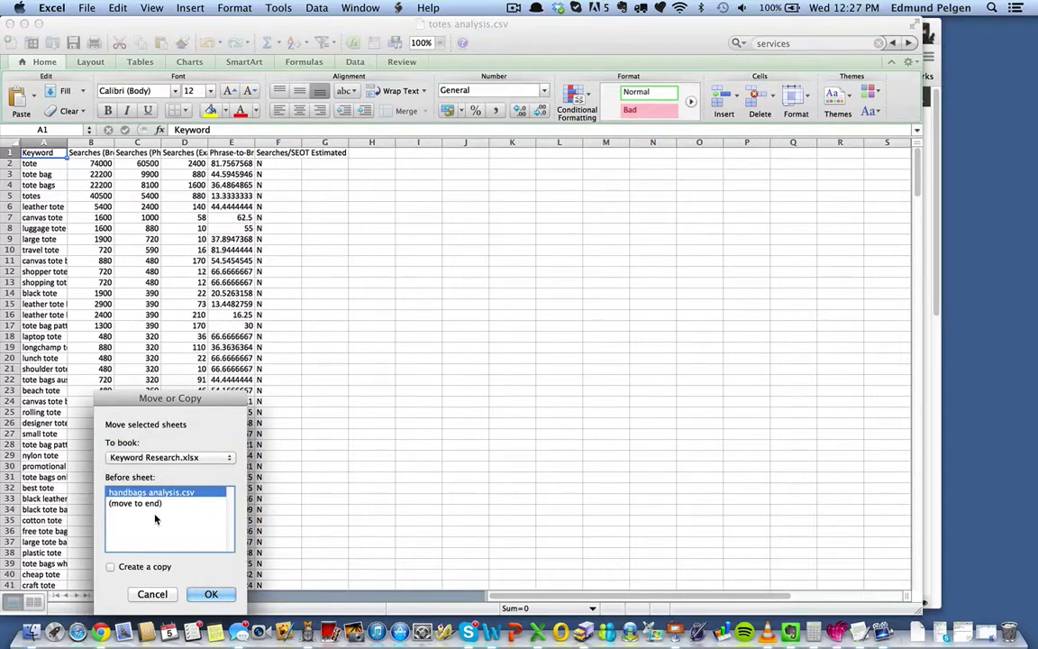
click(153, 503)
click(211, 594)
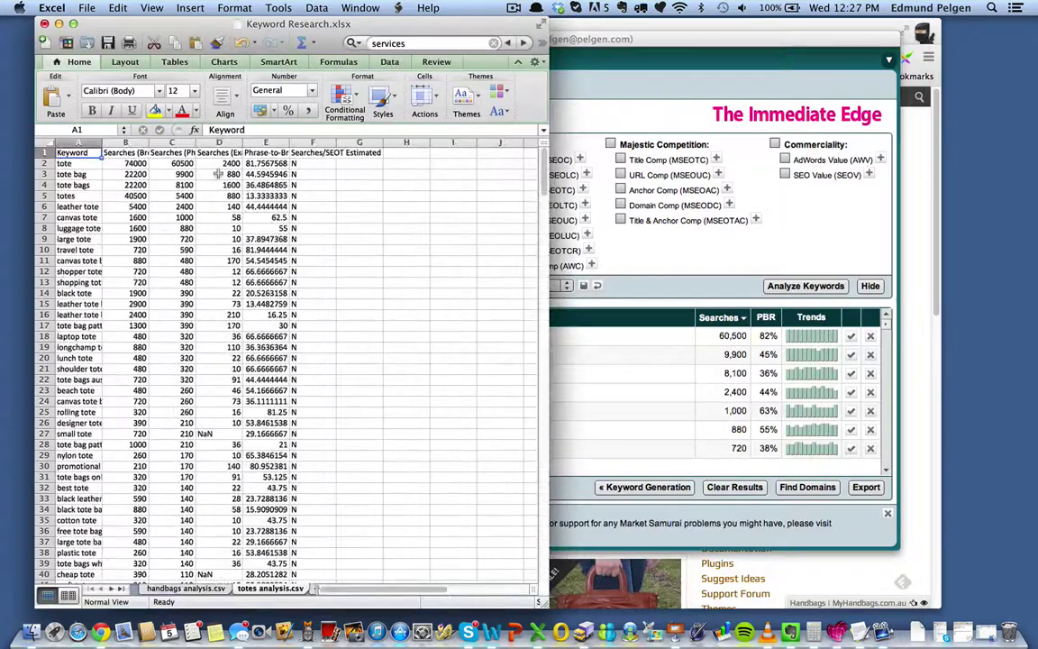
drag(43, 163, 45, 174)
right_click(100, 169)
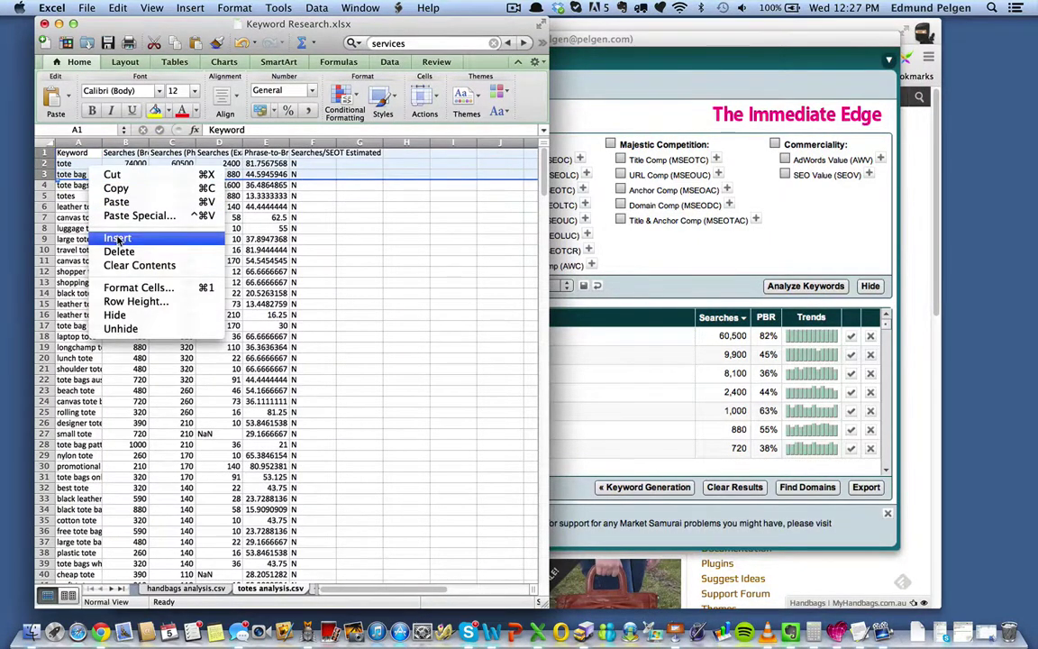
Step: Insert rows above the table, title A1 'Totes', and bold the title and header rows
click(118, 240)
click(78, 153)
text(To)
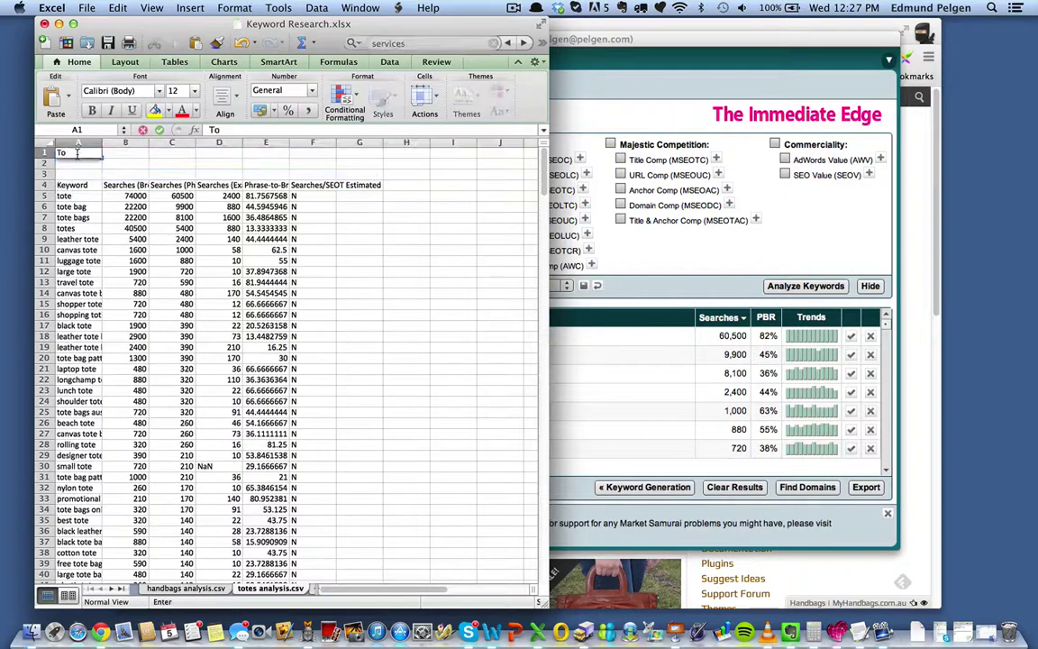
text(tes)
drag(77, 153, 300, 185)
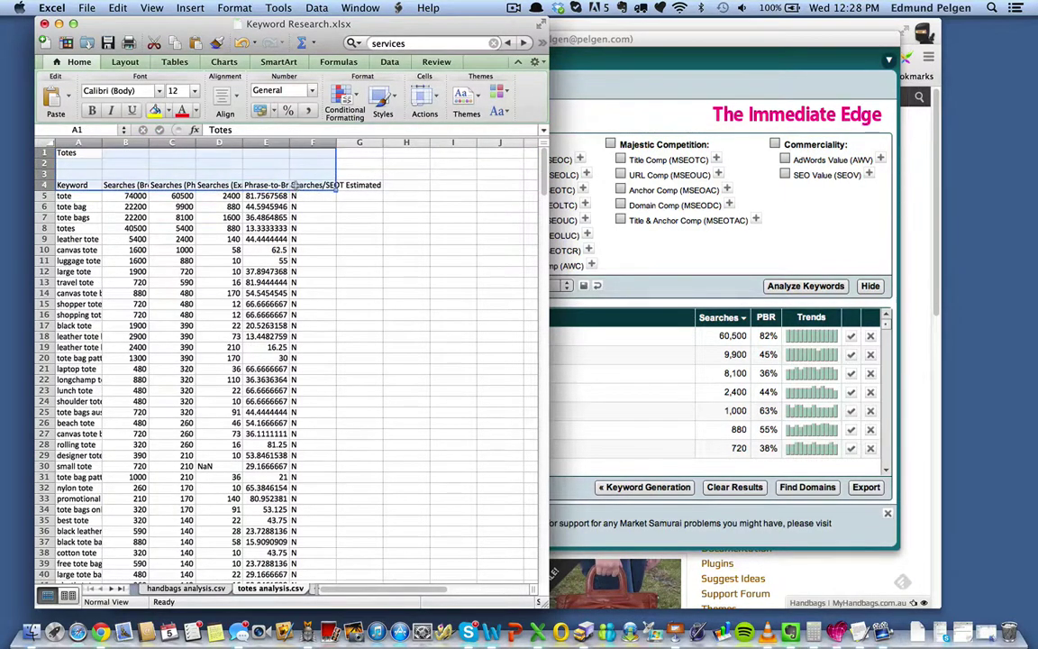
click(91, 110)
Step: Autofit the widths of columns A through E
click(125, 195)
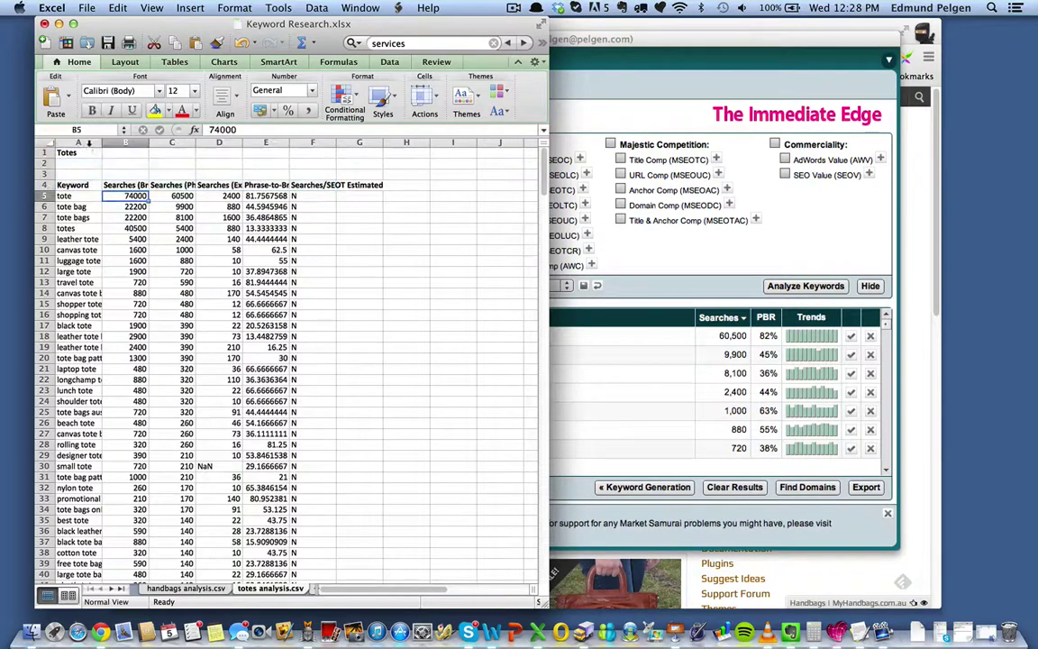
drag(125, 143, 225, 153)
double_click(243, 143)
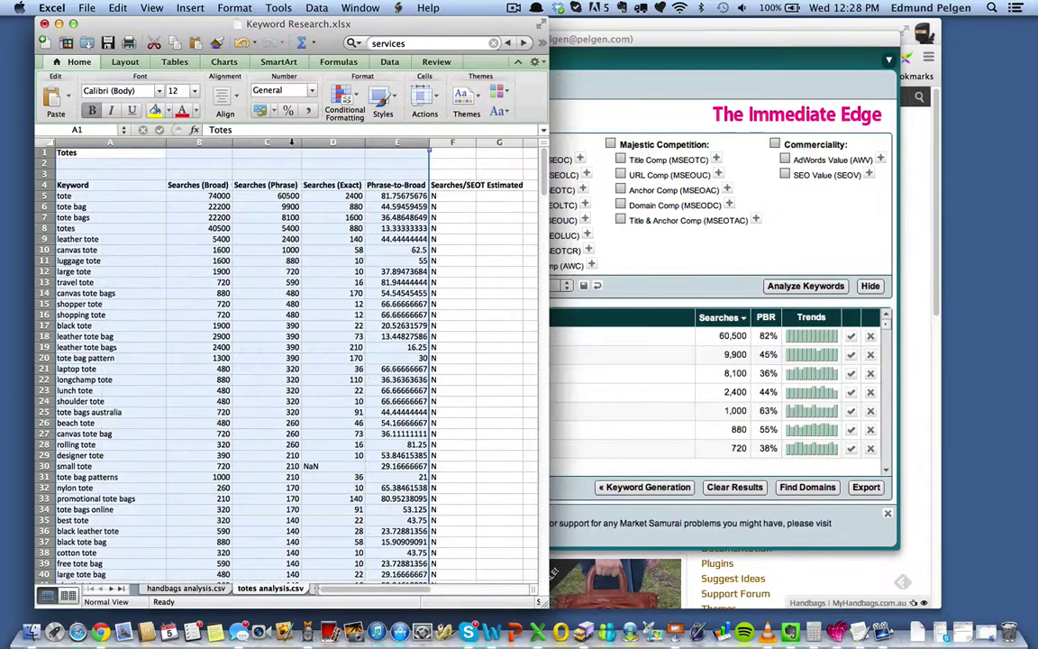
click(448, 163)
Step: Delete column F, the Searches/SEOT Estimated column
click(450, 142)
right_click(453, 187)
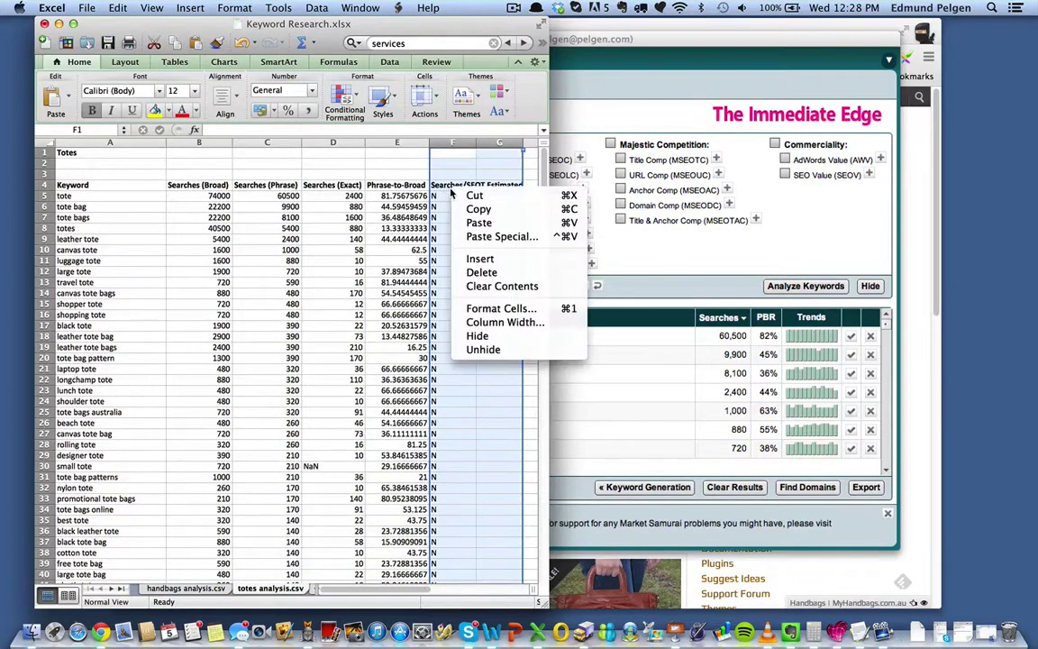
click(482, 272)
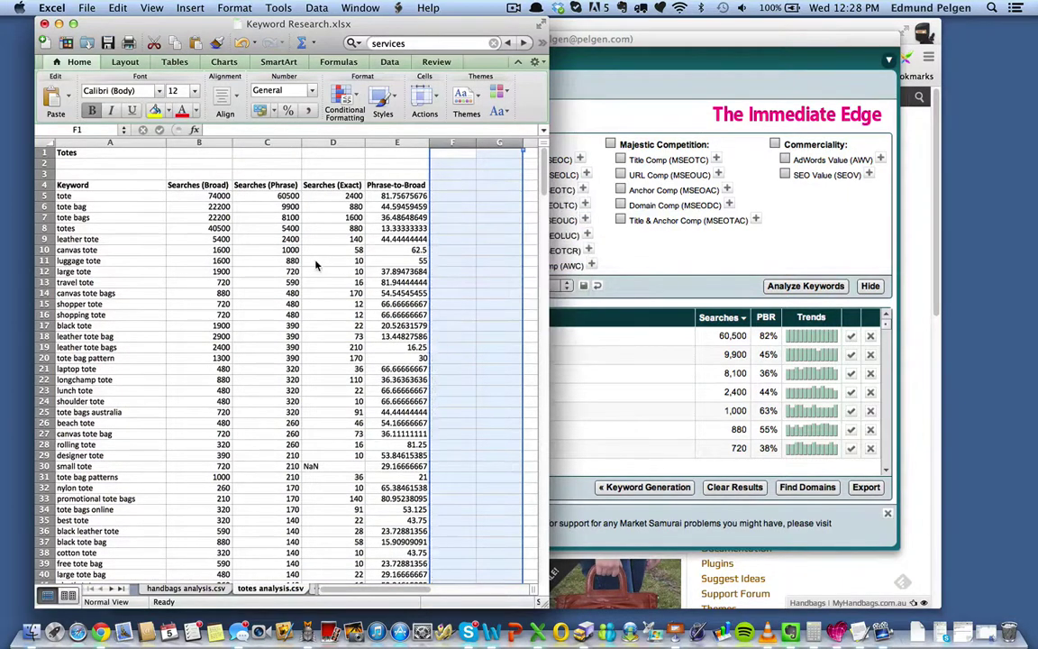
click(324, 260)
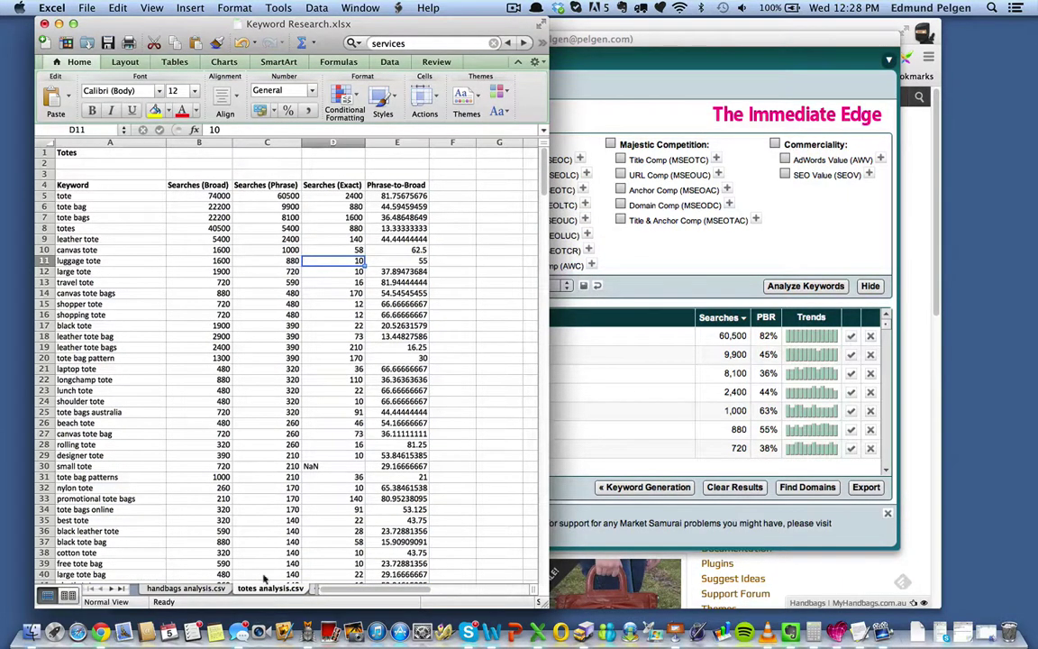
Step: Switch between the handbags analysis.csv and totes analysis.csv sheets
click(260, 360)
click(183, 588)
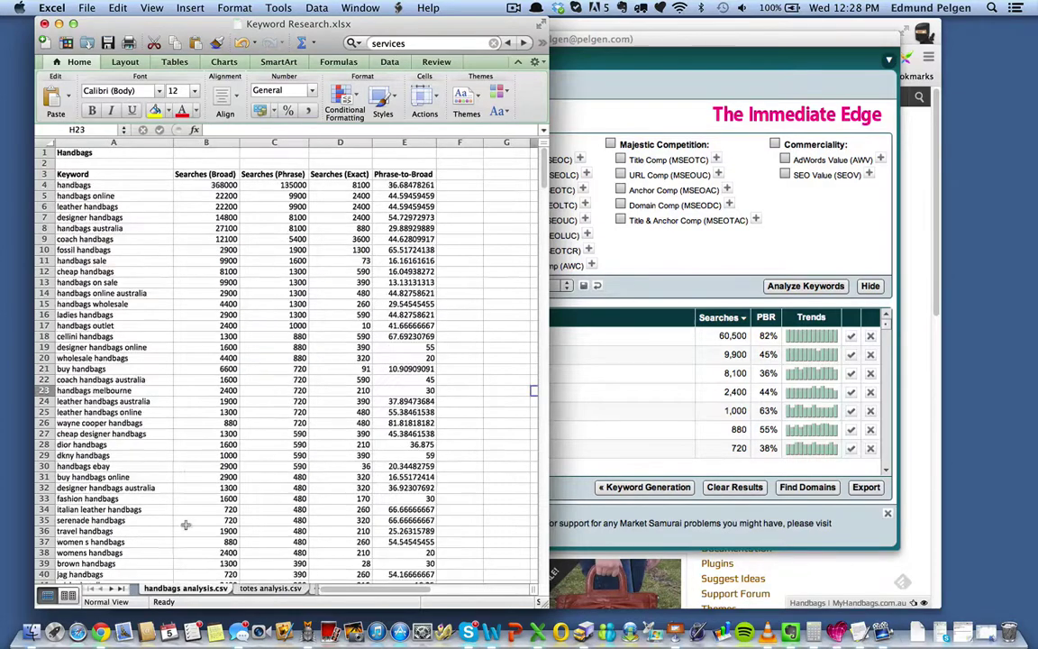
click(273, 588)
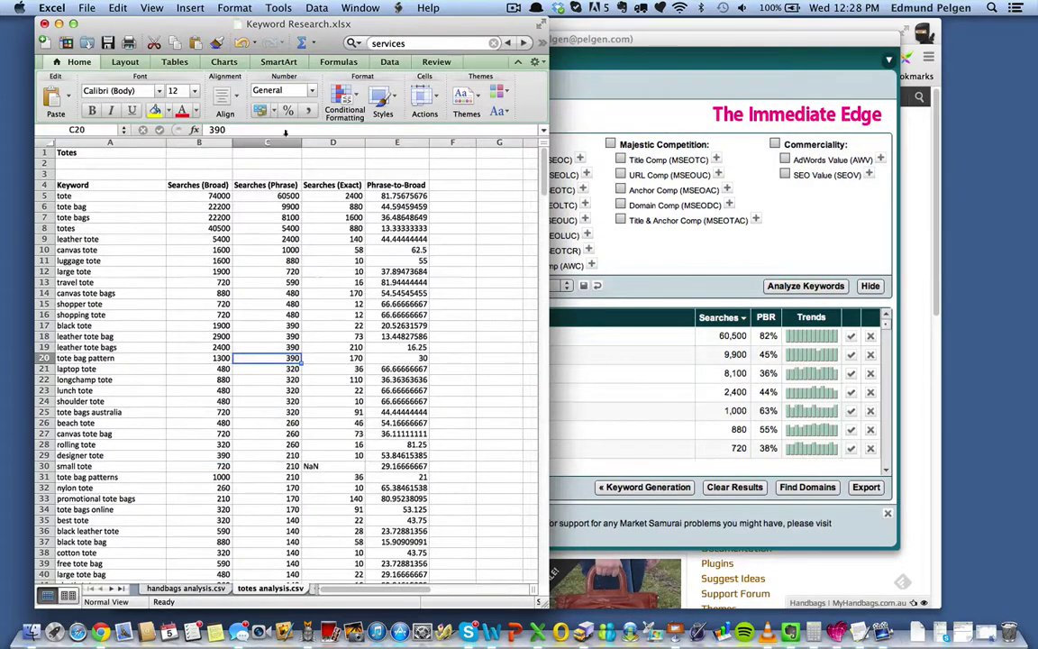
Step: Shift the workbook window right beside the MyHandbags site and select laptop tote's broad searches
drag(268, 25, 363, 24)
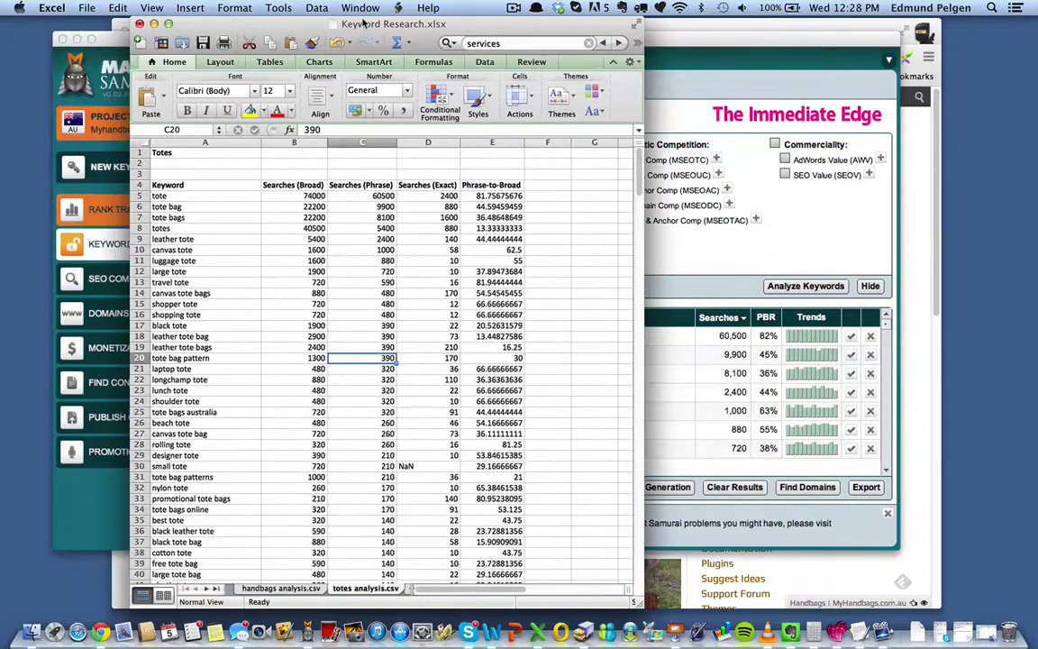
click(672, 28)
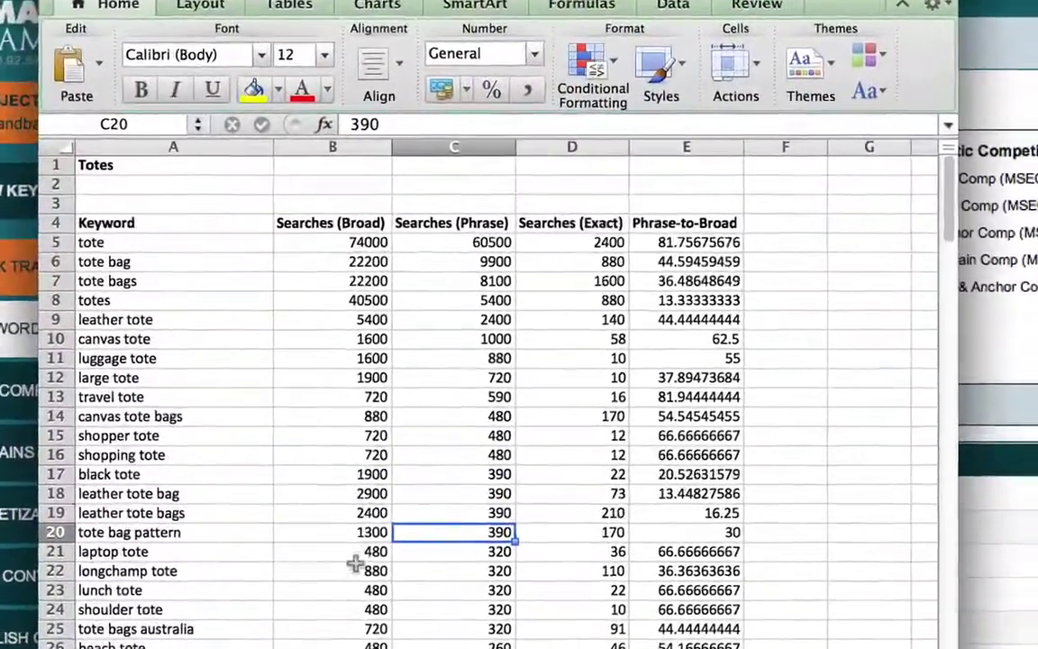
click(354, 556)
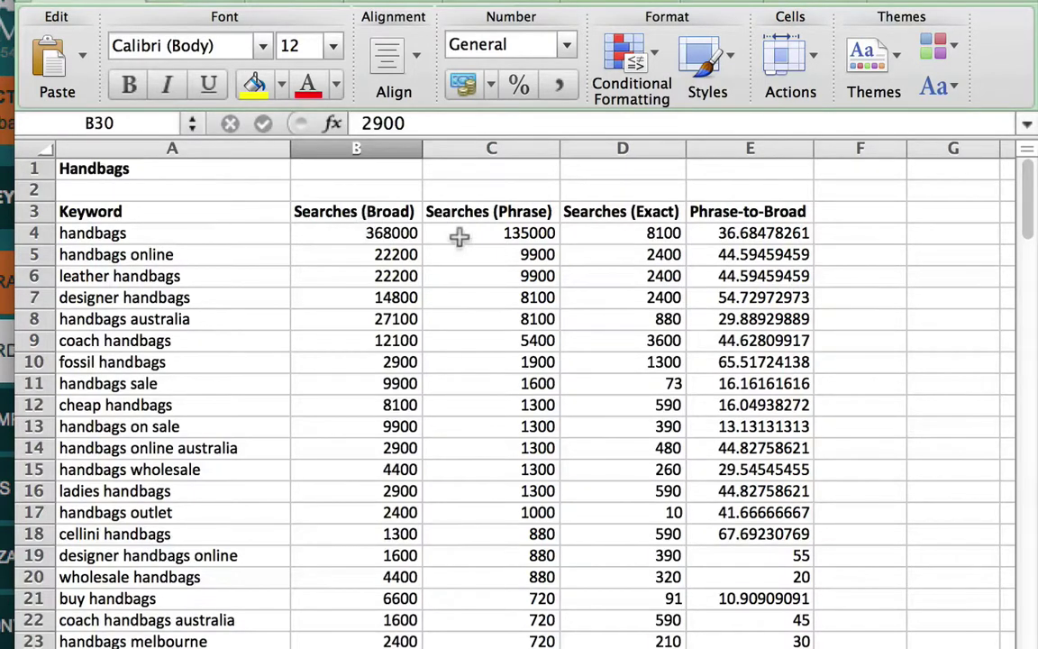
click(352, 211)
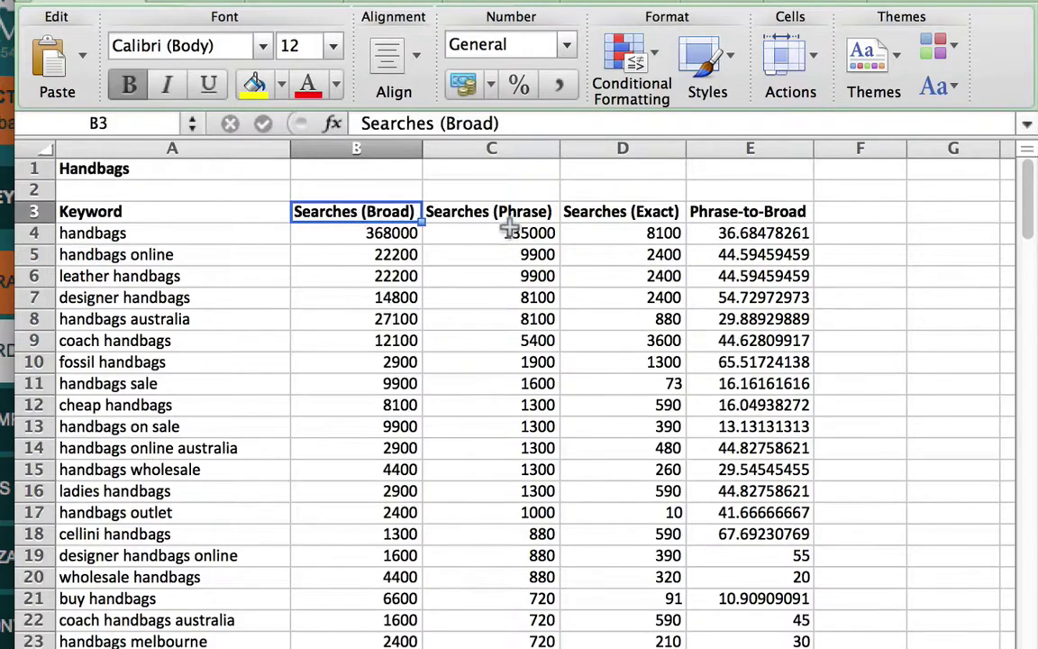
click(566, 207)
click(366, 220)
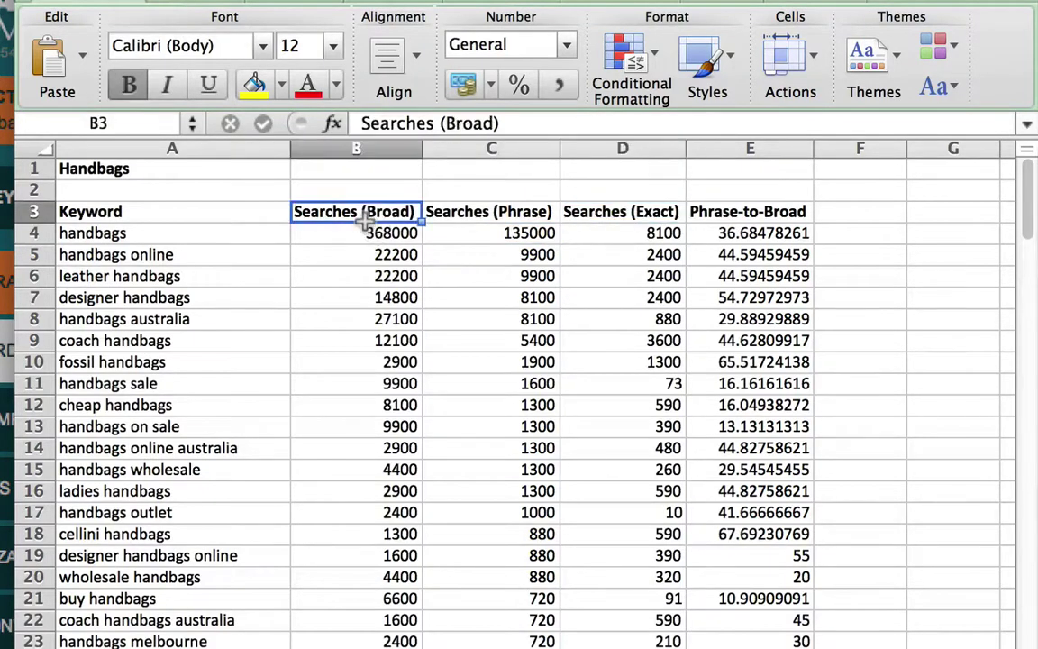
click(342, 236)
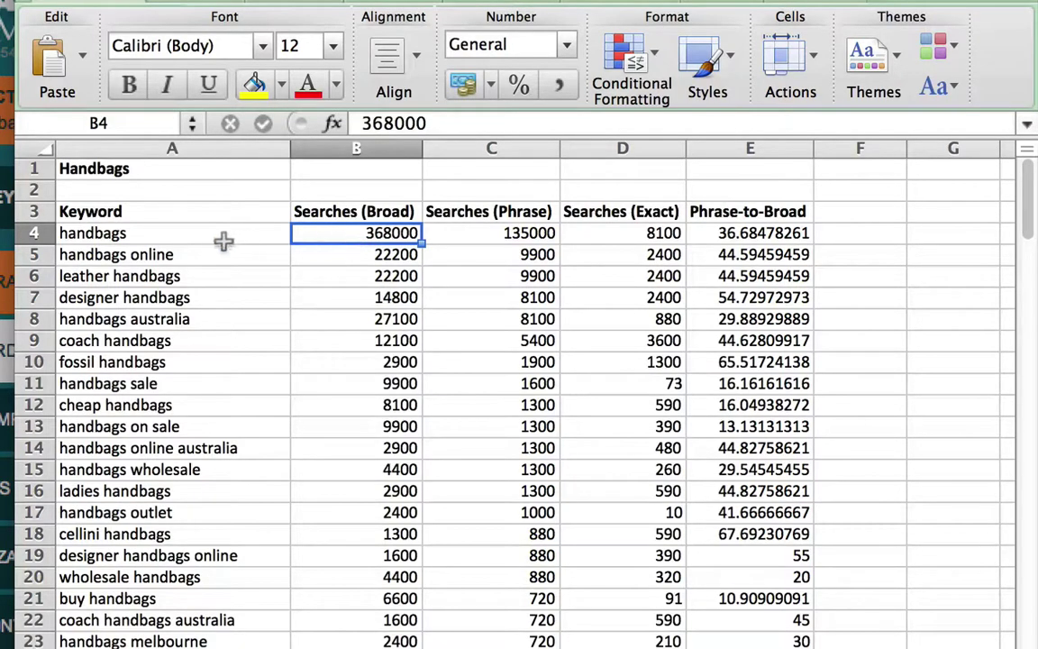
click(135, 233)
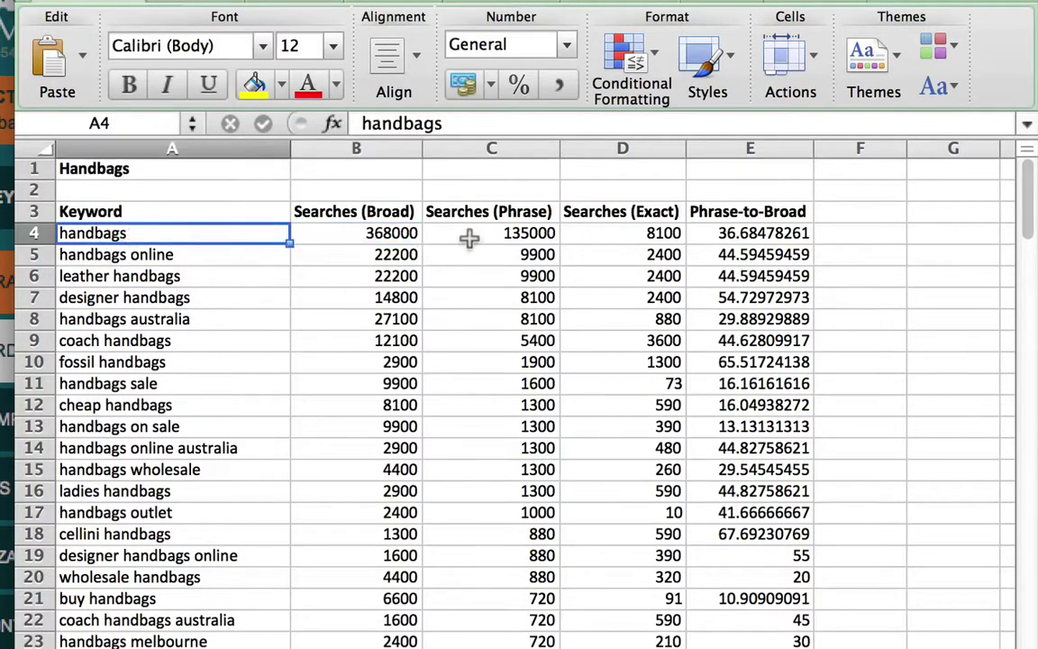
click(620, 235)
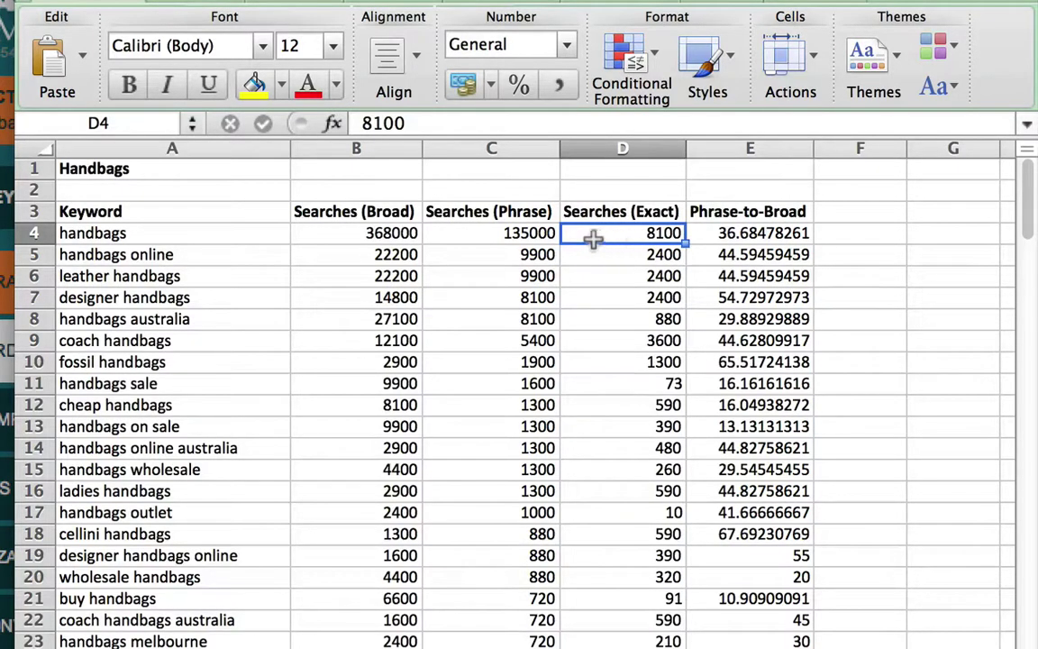
click(491, 233)
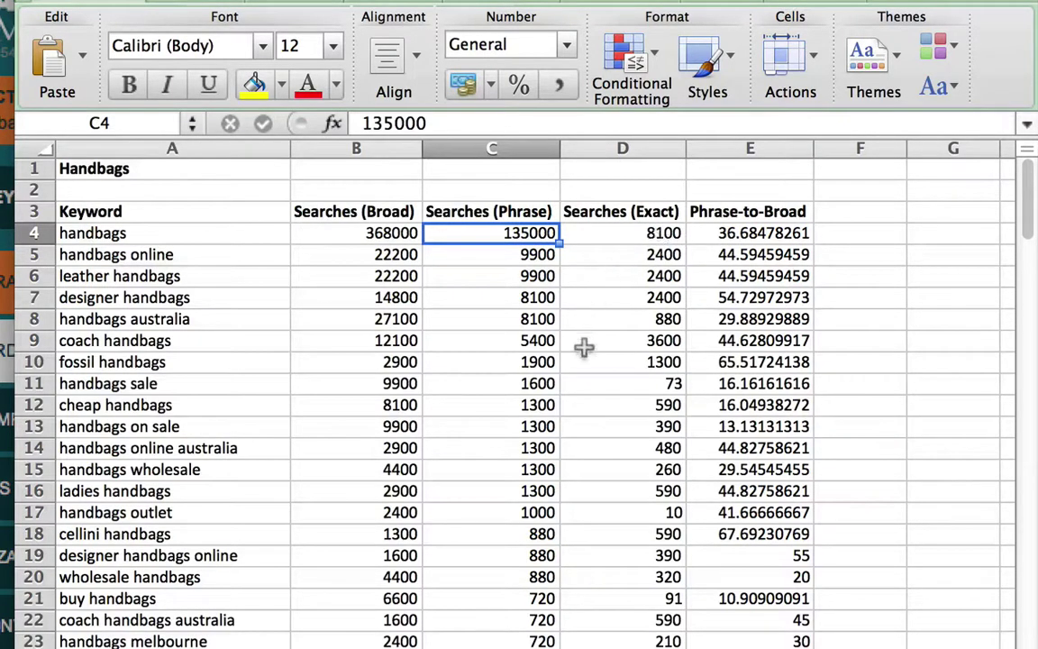
drag(640, 232, 596, 297)
click(596, 296)
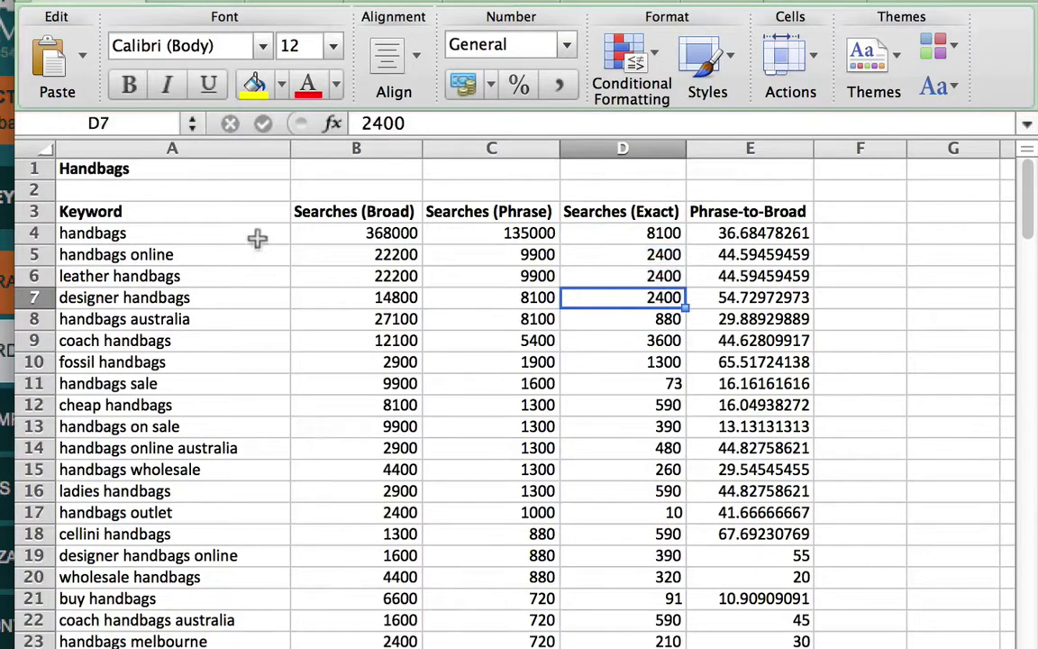
drag(257, 236, 687, 231)
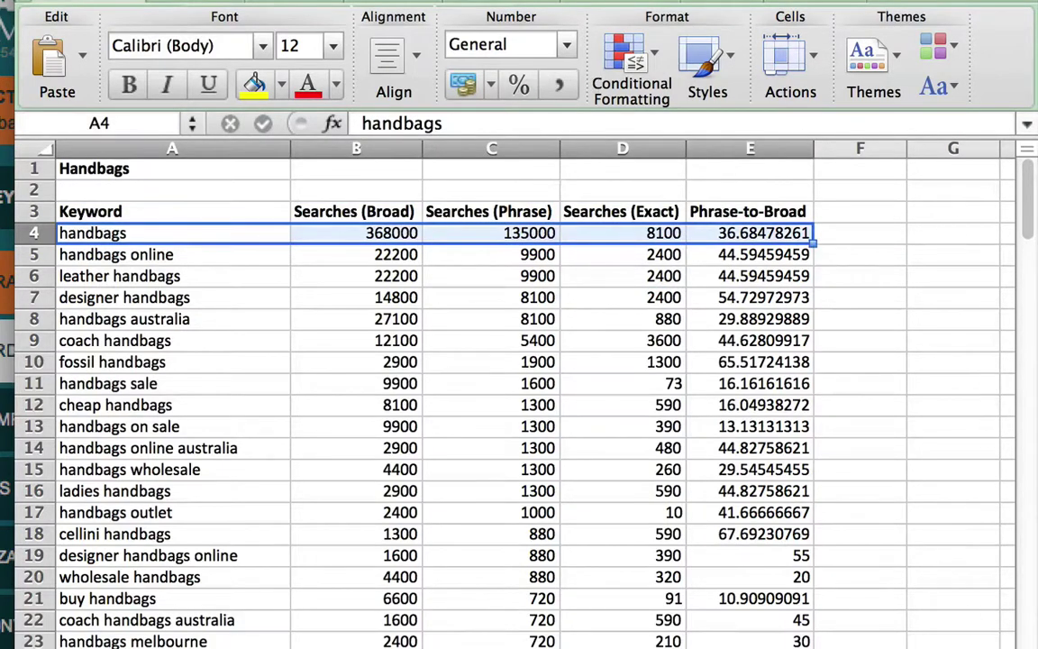
Step: Fill the handbags, handbags online, leather handbags and designer handbags rows yellow
click(253, 83)
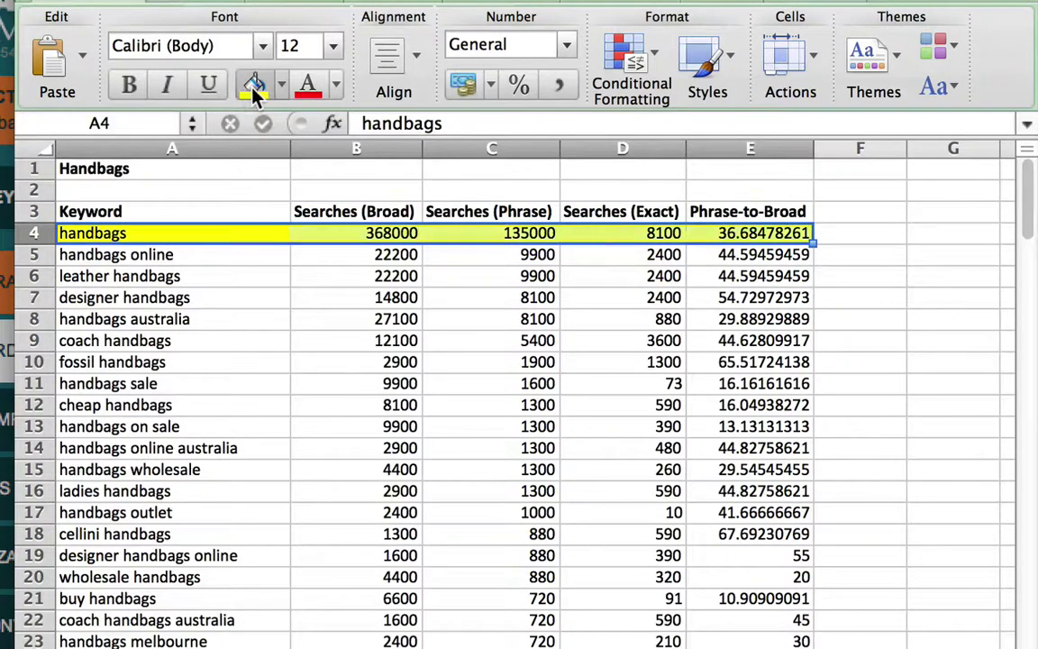
drag(171, 257, 721, 297)
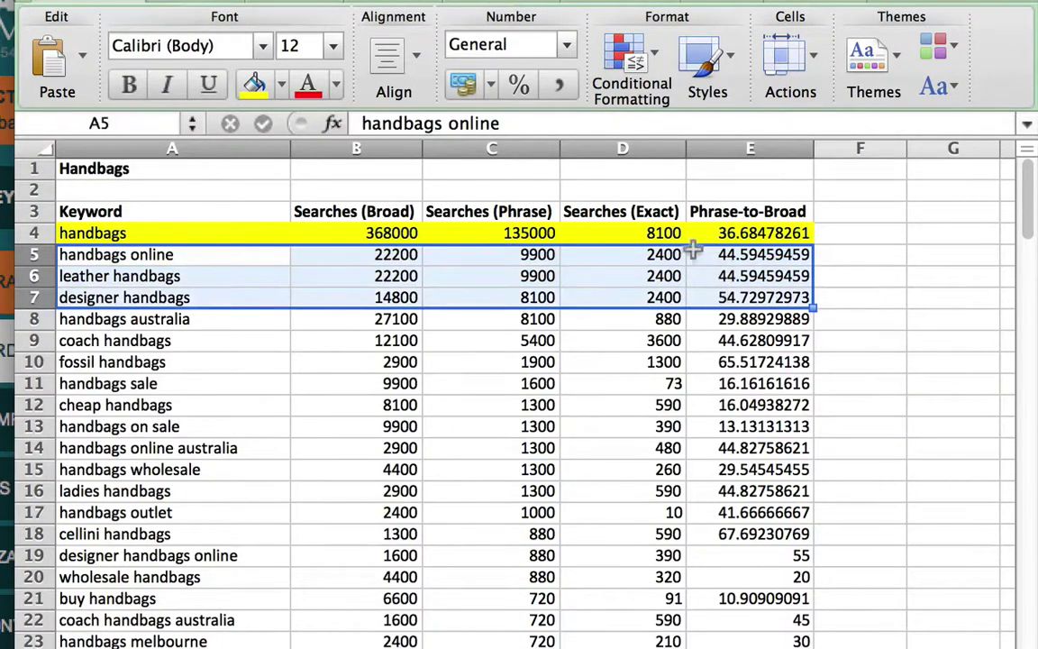
click(253, 83)
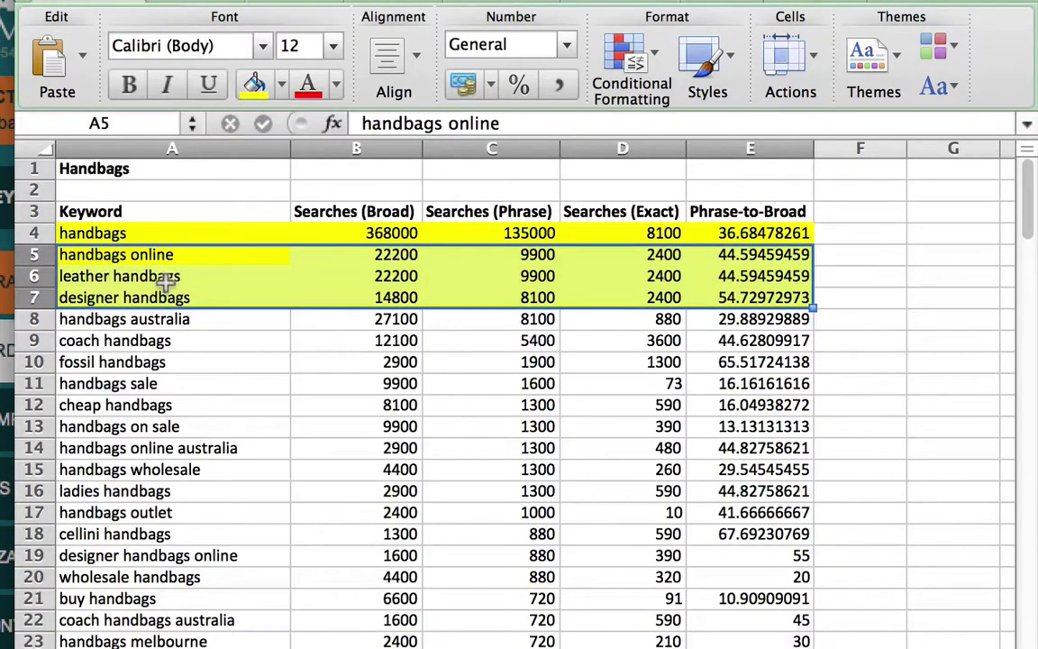
click(361, 362)
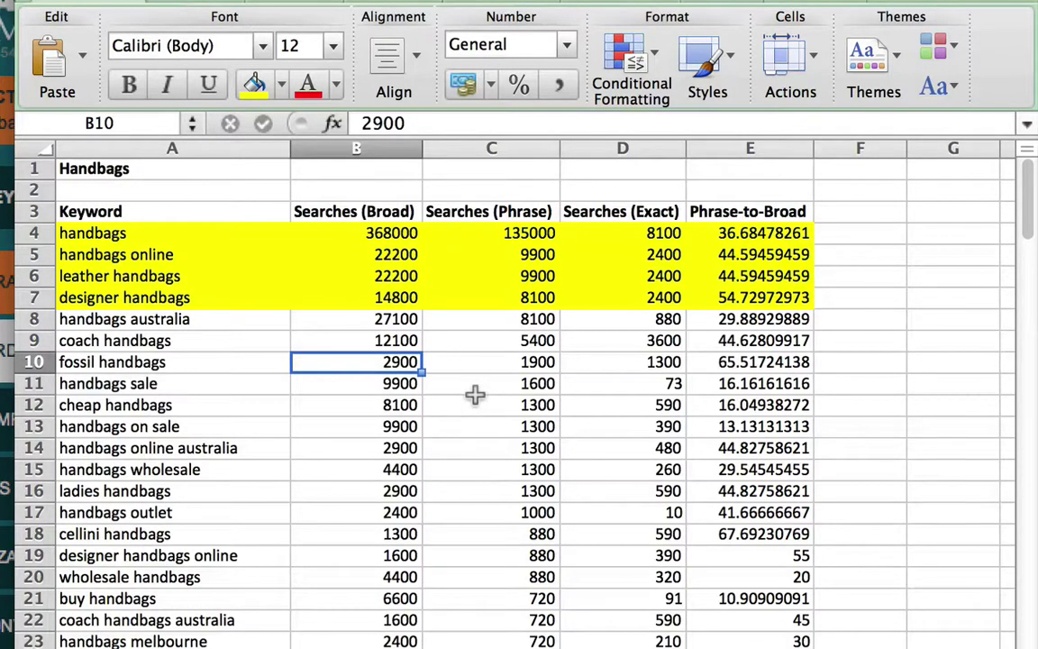
click(162, 235)
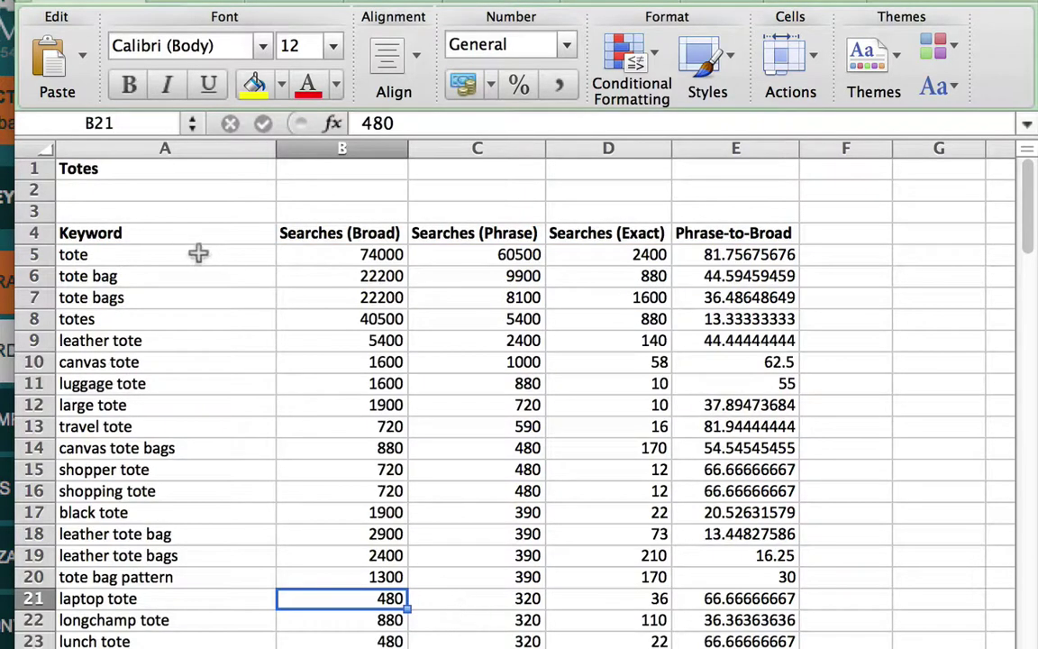
Step: Fill the tote row (A5:E5) and the tote bag and tote bags rows (A6:E7) yellow
drag(198, 255, 669, 255)
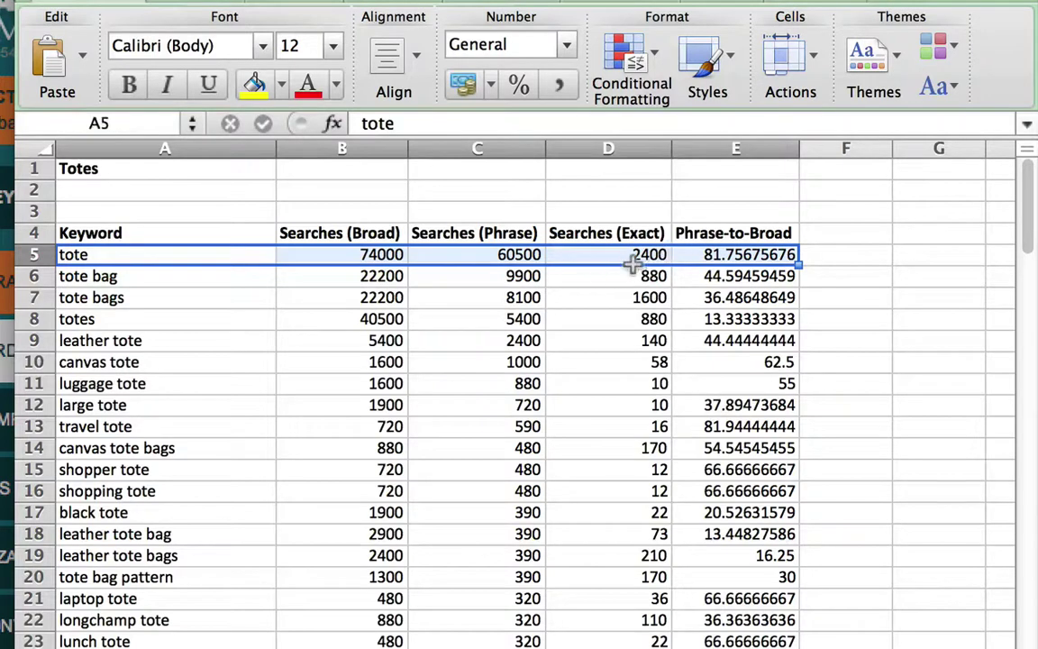
click(255, 88)
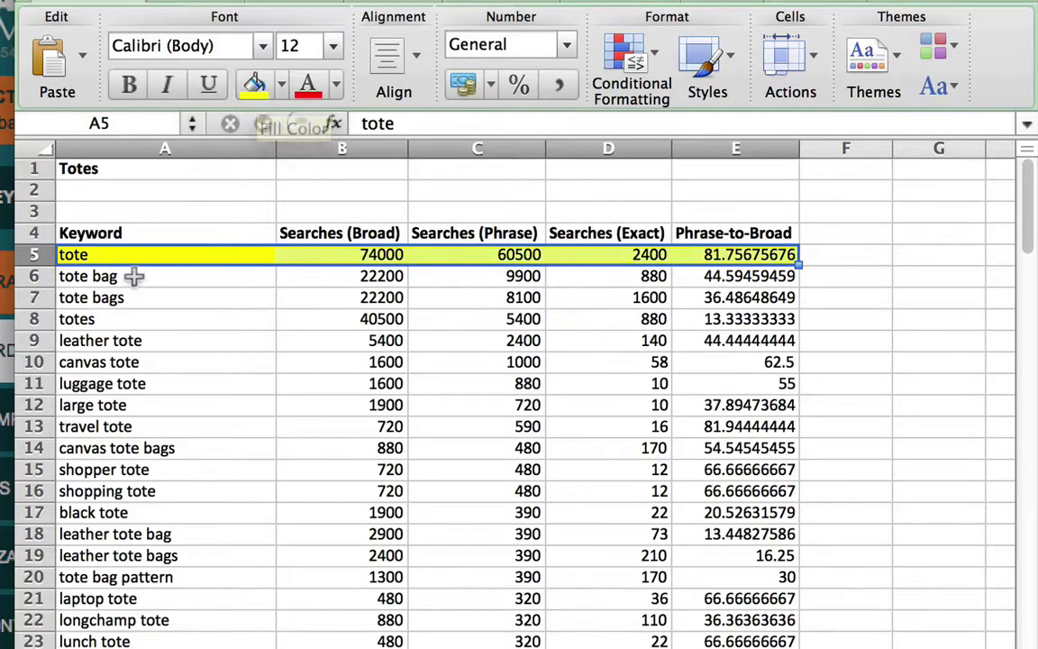
drag(138, 279, 685, 309)
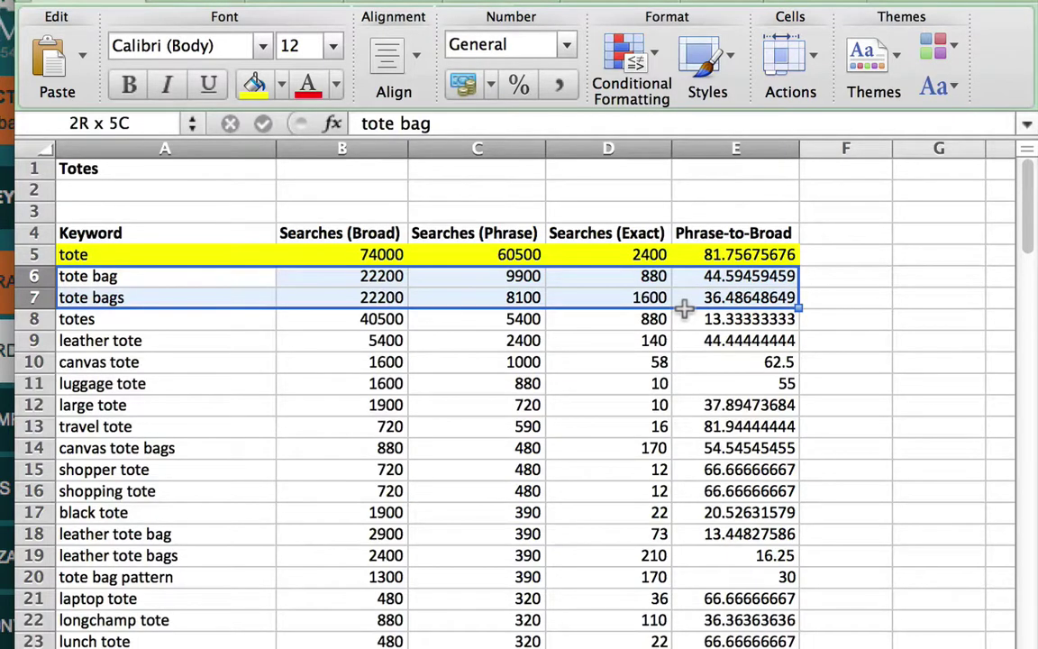
drag(685, 310, 678, 304)
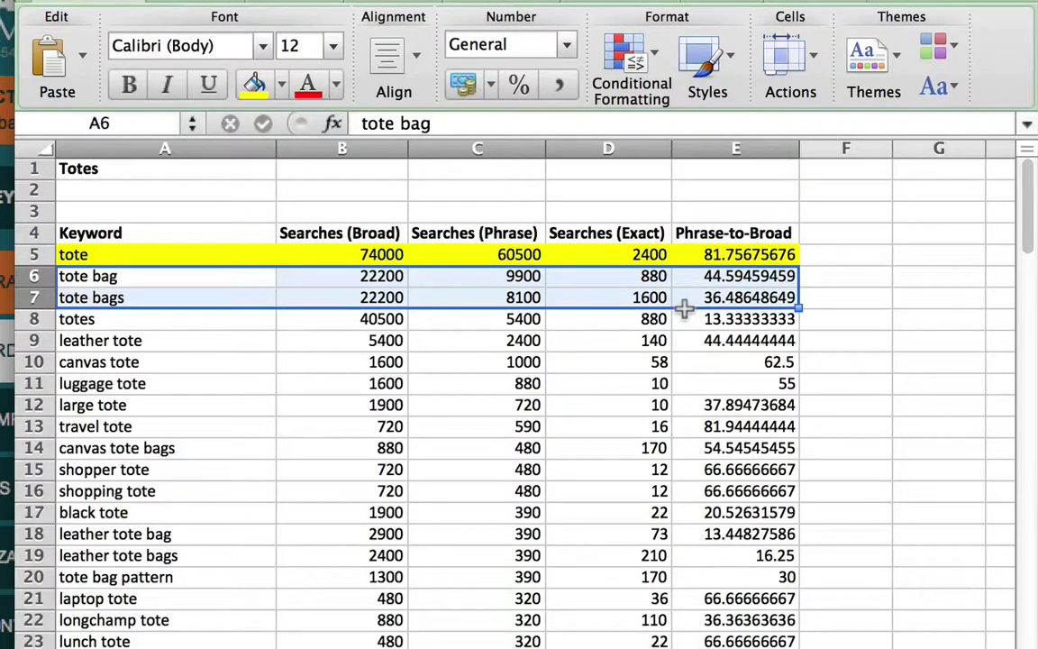
click(252, 86)
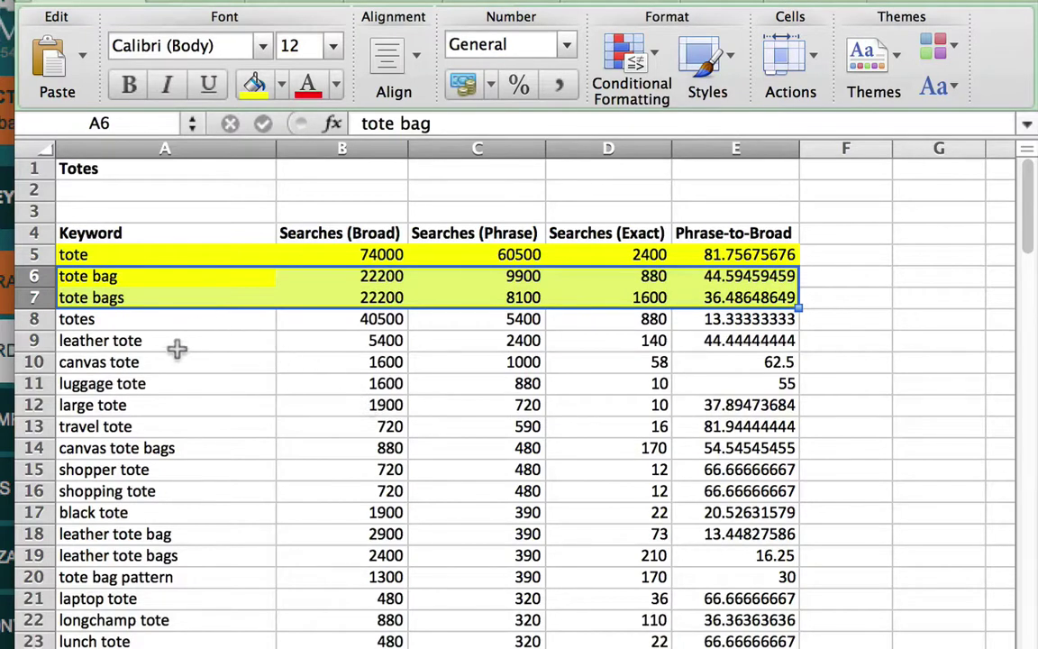
drag(178, 343, 726, 348)
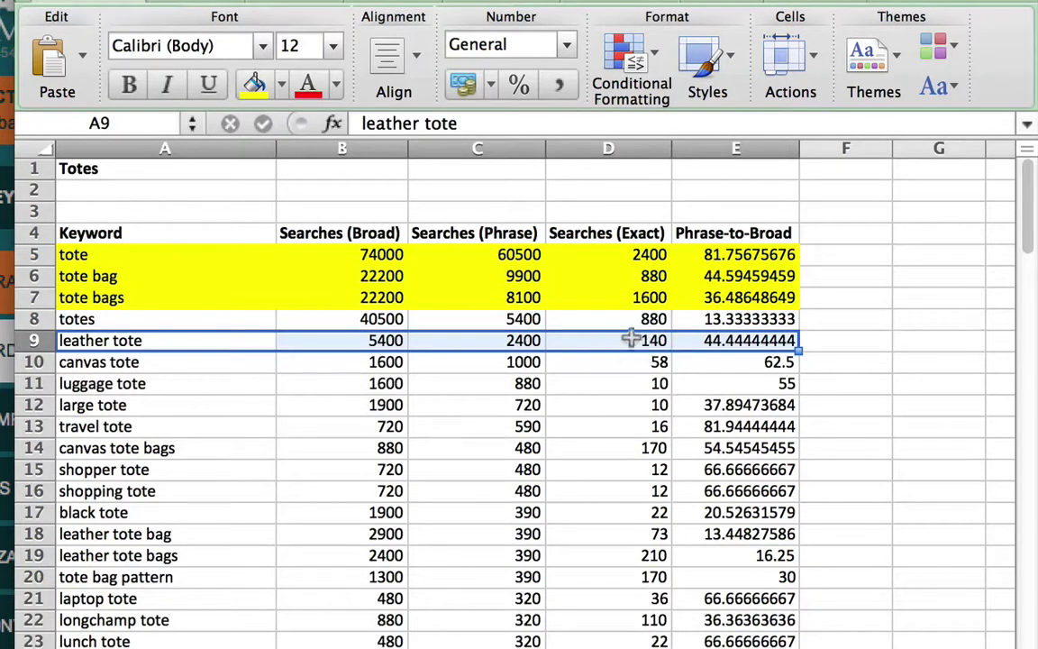
click(617, 403)
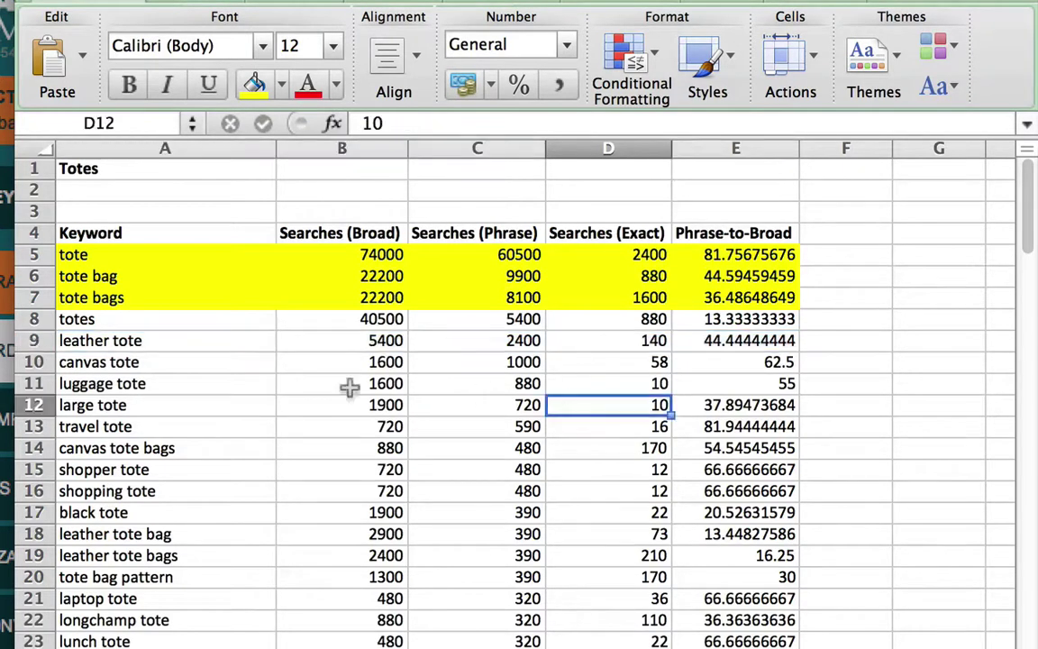
click(90, 258)
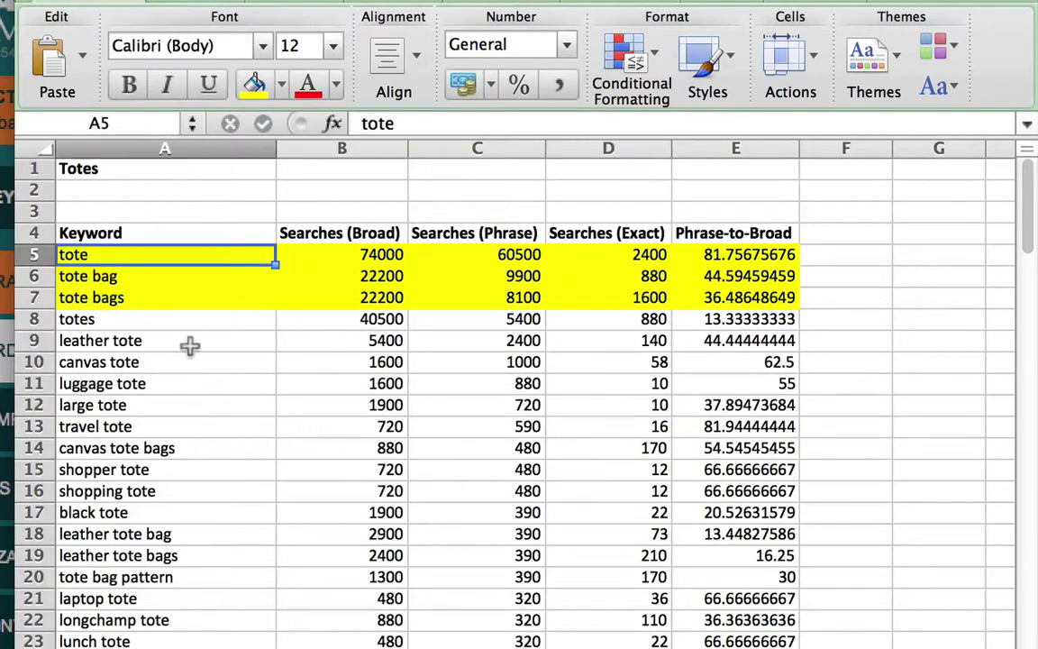
key(Down)
key(Down)
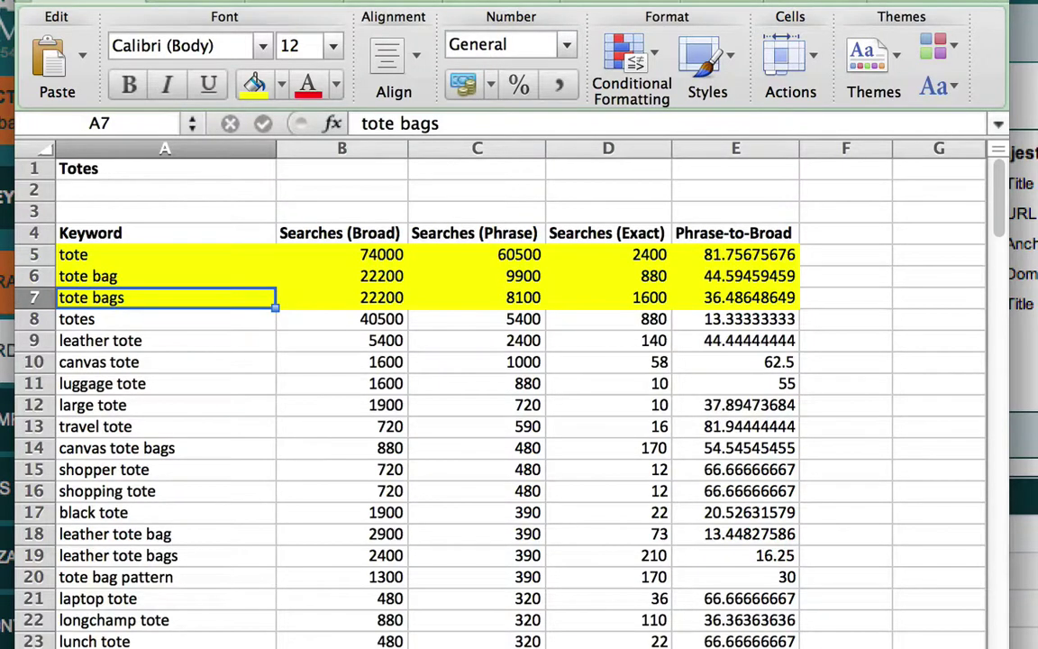
Step: Review the tote, tote bag, canvas tote and luggage tote keywords on the Totes sheet
click(147, 261)
click(135, 276)
click(131, 361)
click(135, 383)
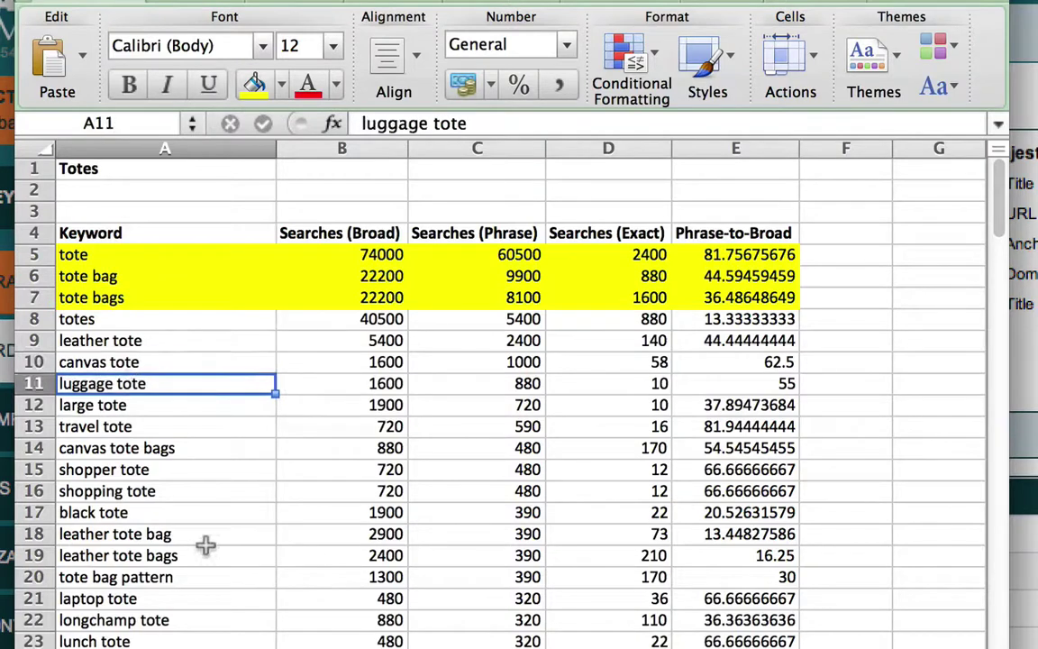